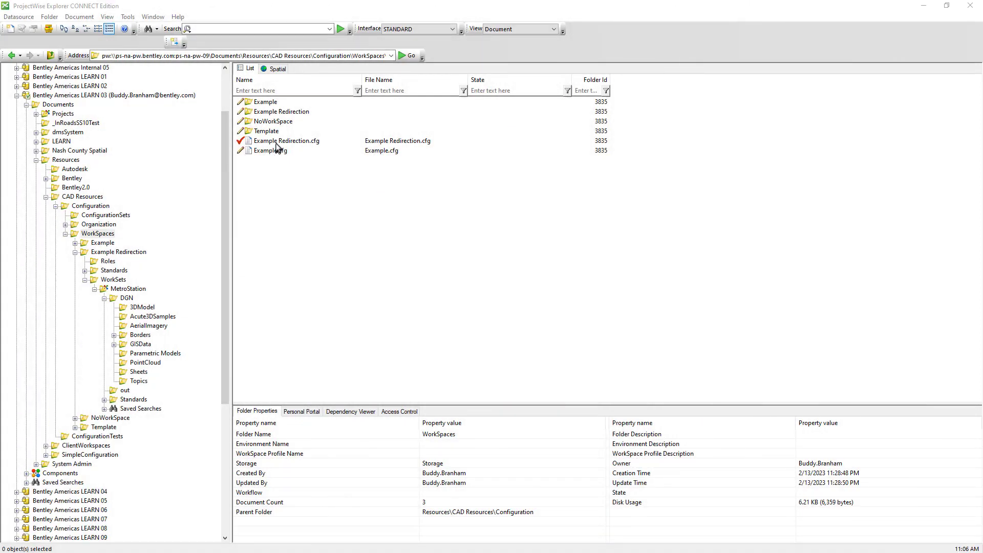
Open Example Redirection.cfg from ProjectWise Explorer in Notepad
left_click(277, 145)
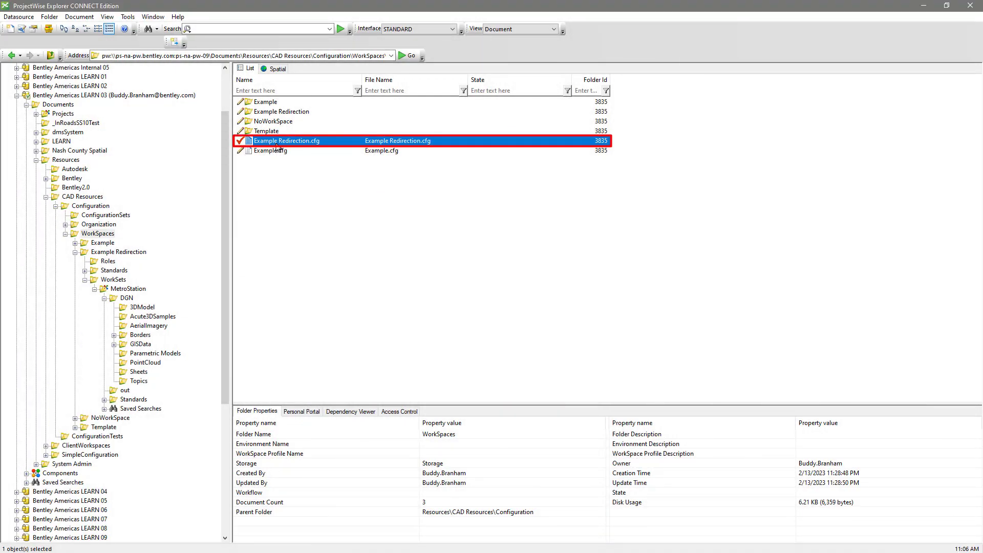
right_click(277, 147)
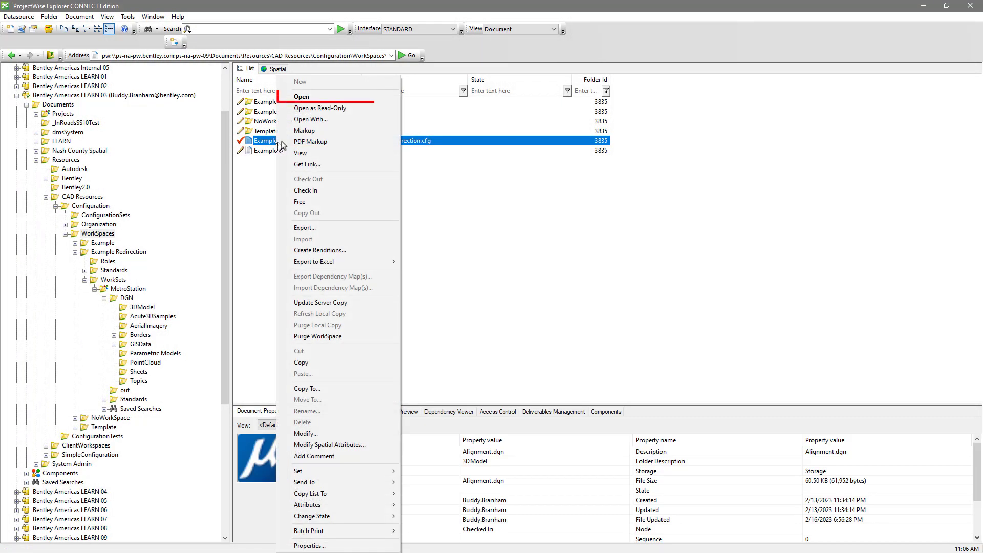
left_click(323, 97)
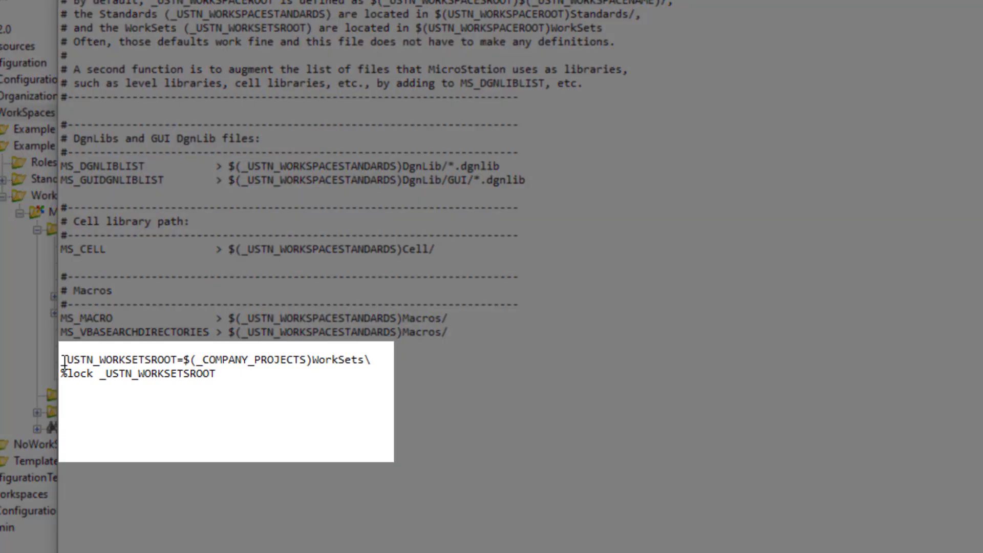
Comment out the _USTN_WORKSETSROOT and lock lines with # and add an empty %if/%endif block
left_click(63, 360)
type("#")
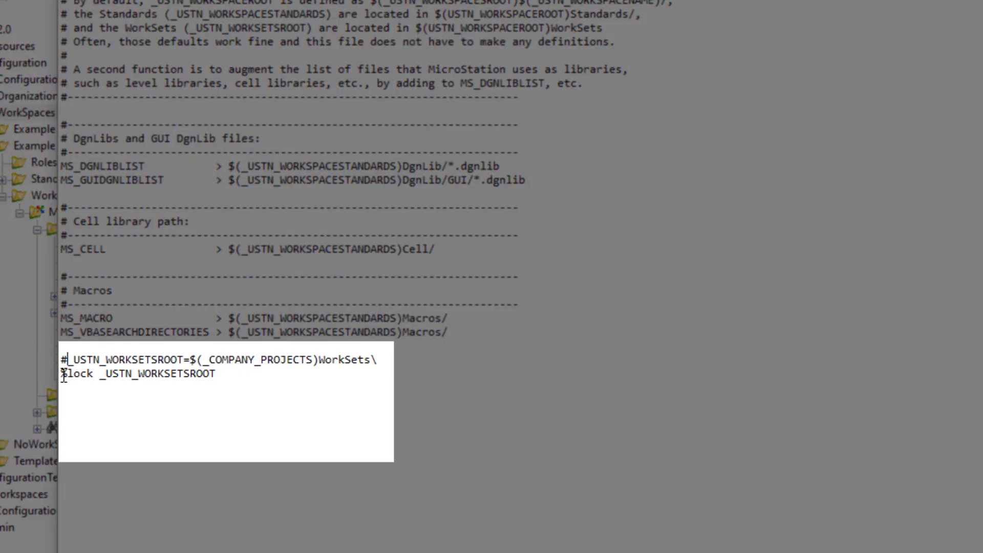
type("#")
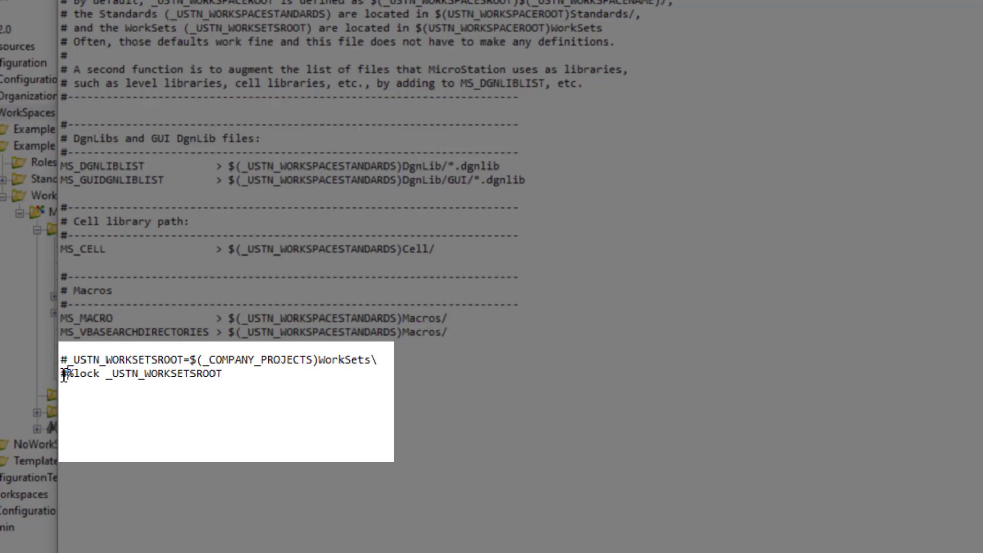
left_click(194, 414)
type("%if")
key("Return")
key("Return")
type("%endif")
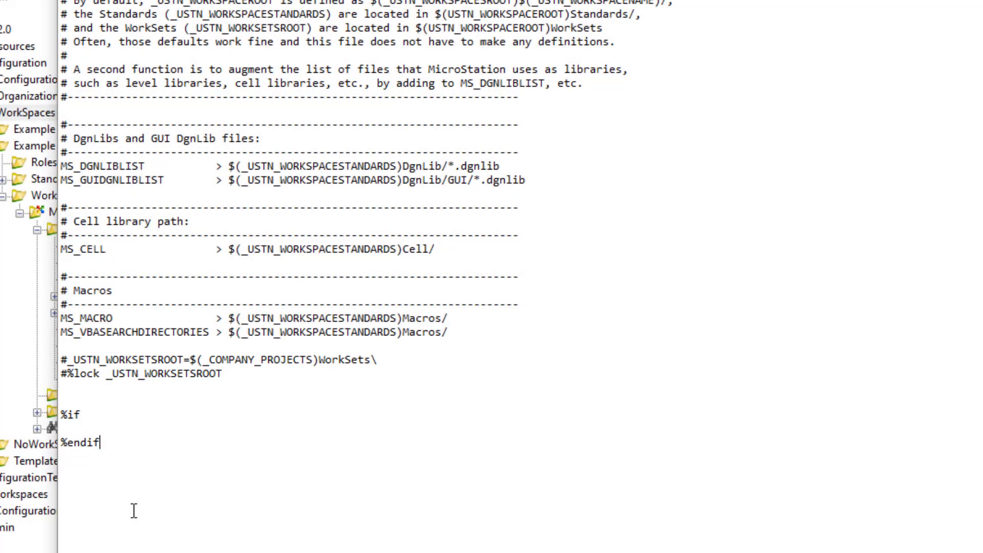
Save the edited cfg file and return to ProjectWise Explorer
left_click(126, 62)
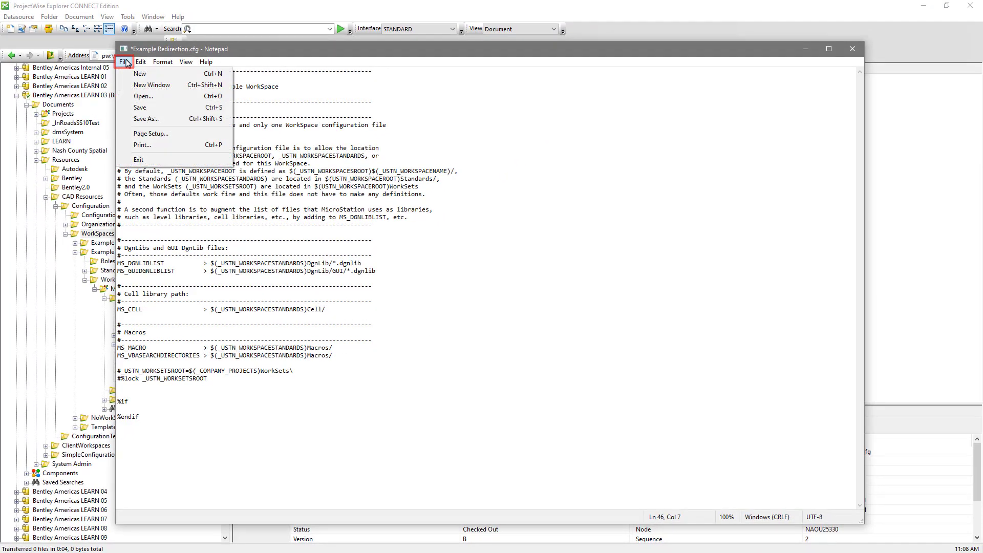
left_click(140, 107)
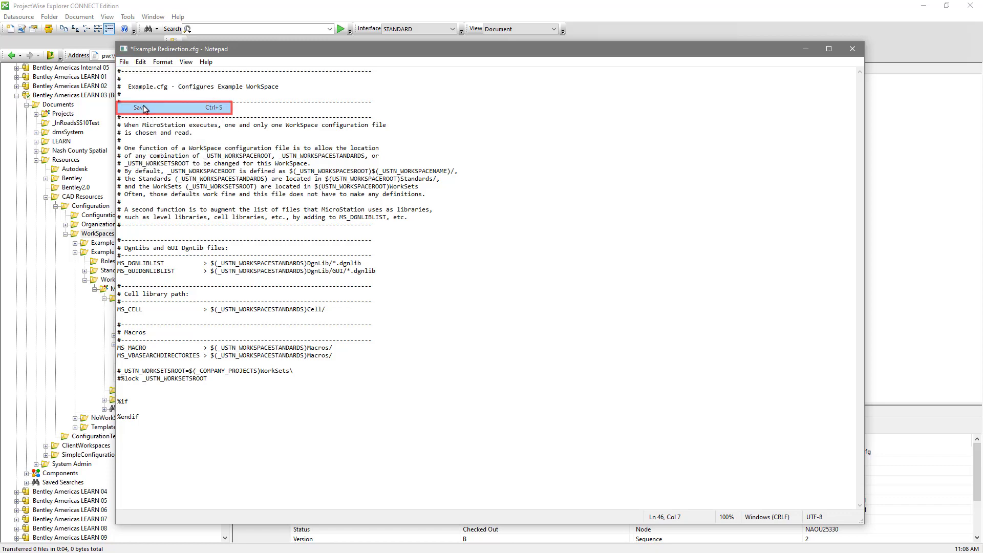
left_click(291, 8)
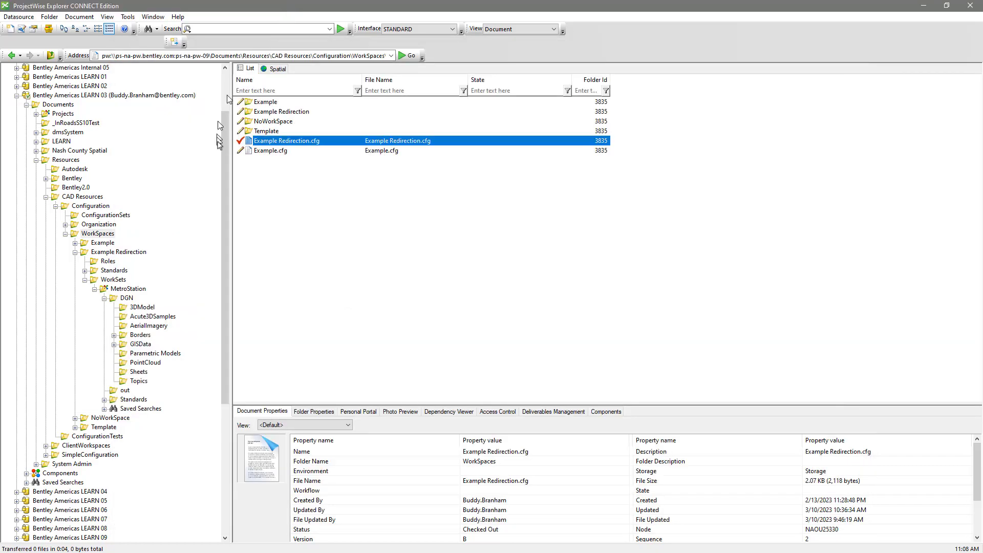
Open Alignment.dgn from the 3DModel folder, then bring up the copy option on the Error 222 message
left_click(141, 308)
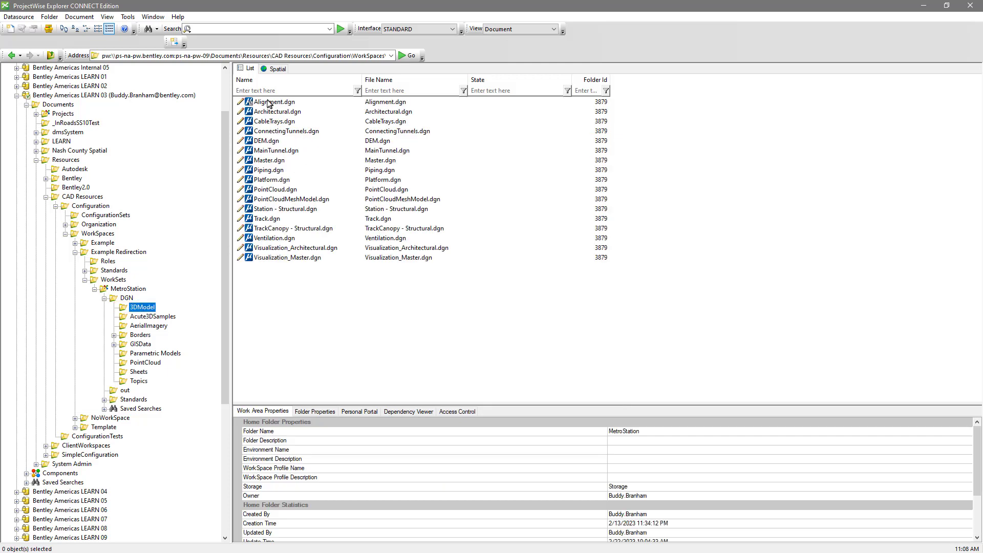
right_click(271, 102)
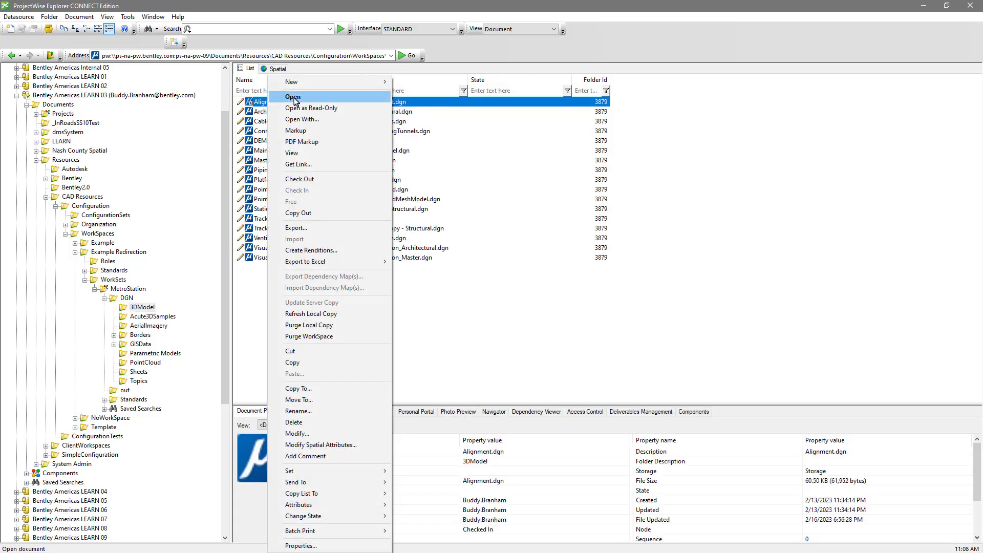
left_click(293, 97)
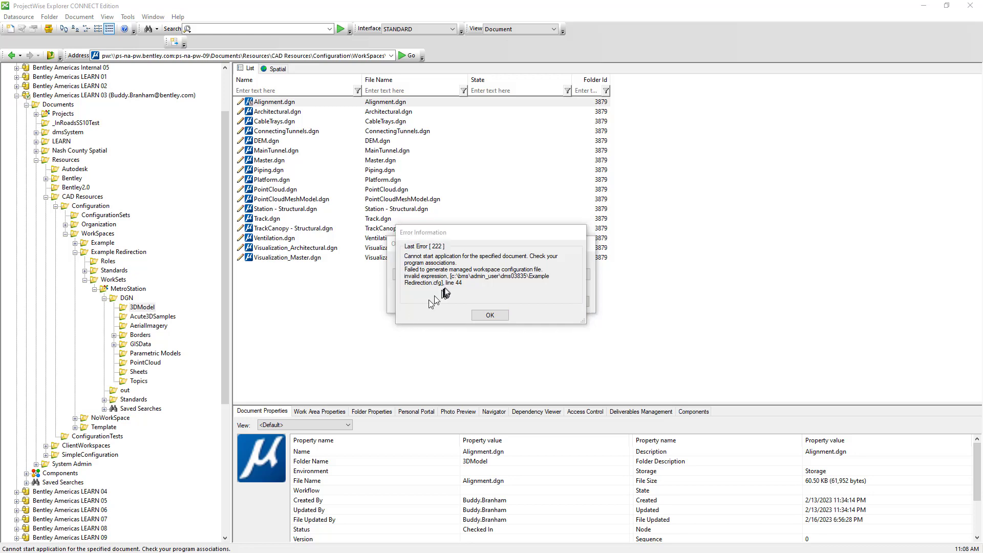
right_click(445, 268)
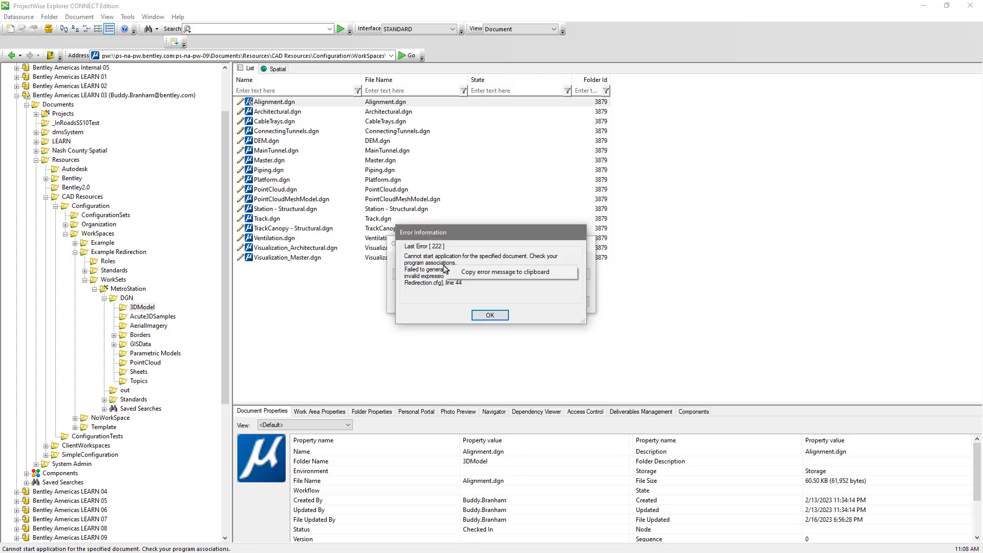
Paste the Error 222 text into a blank Notepad document, highlight 'line 44' and Example Redirection.cfg, then minimise
left_click(497, 277)
key("alt+Tab")
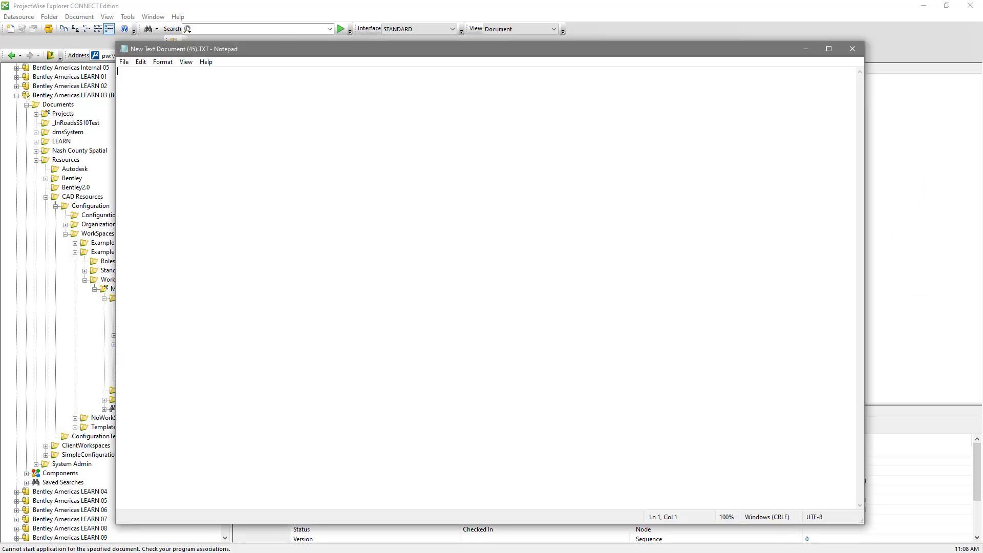
right_click(186, 126)
left_click(108, 168)
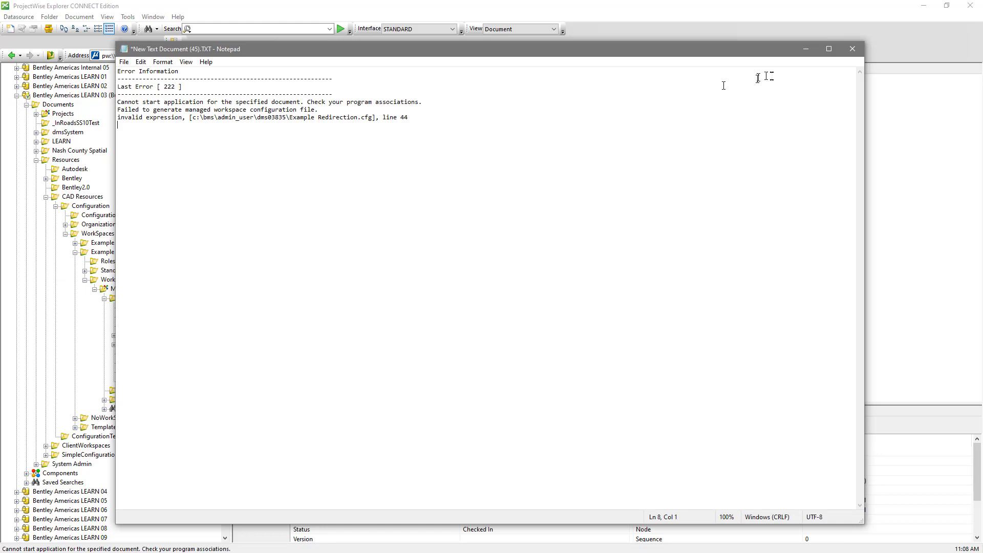
left_click_drag(410, 119, 377, 118)
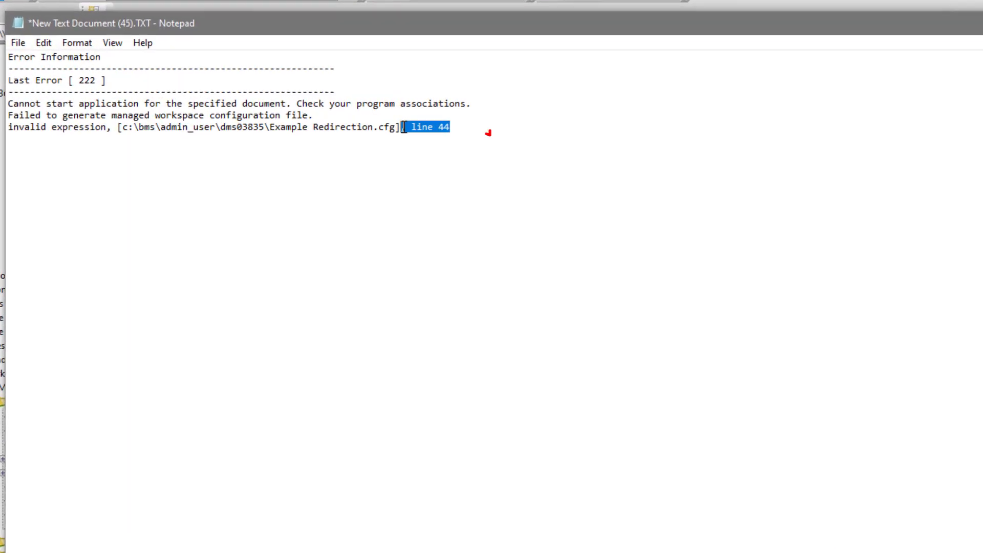
left_click_drag(396, 127, 264, 132)
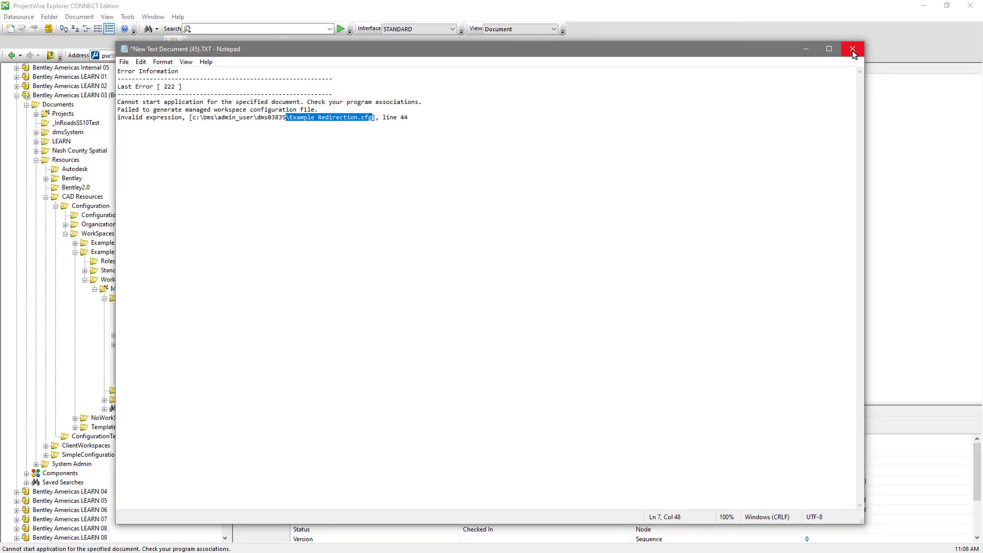
left_click(806, 51)
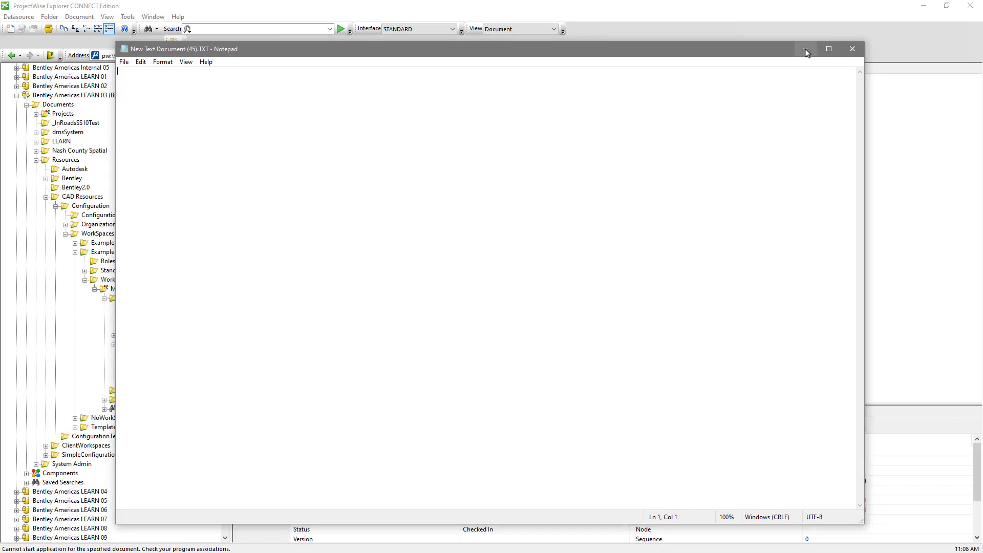
Close the empty text document, dismiss the Error Information dialog and switch back to Example Redirection.cfg
left_click(852, 49)
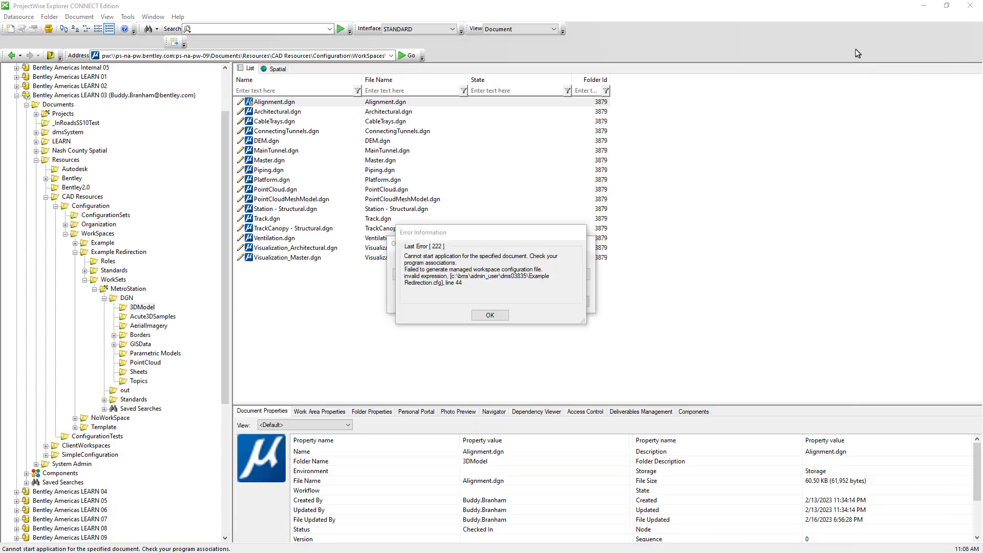
left_click(490, 315)
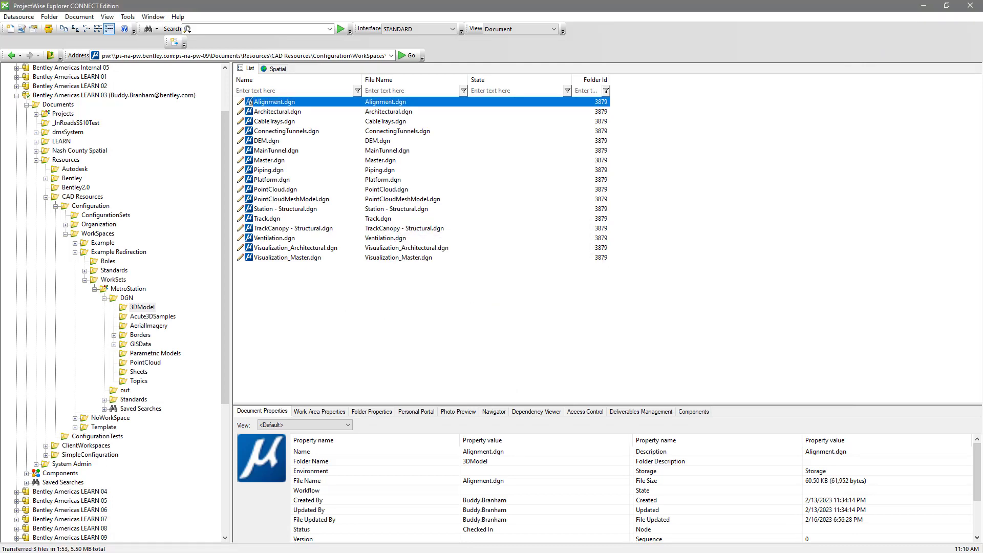
key("alt+Tab")
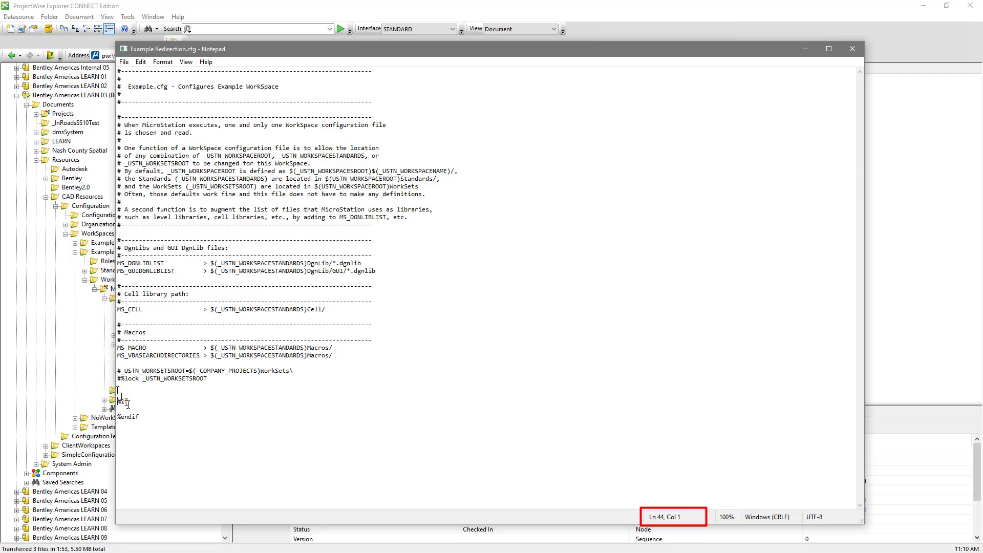
Delete the %if/%endif block and uncomment the _USTN_WORKSETSROOT and %lock lines
left_click_drag(139, 417, 103, 401)
key("Delete")
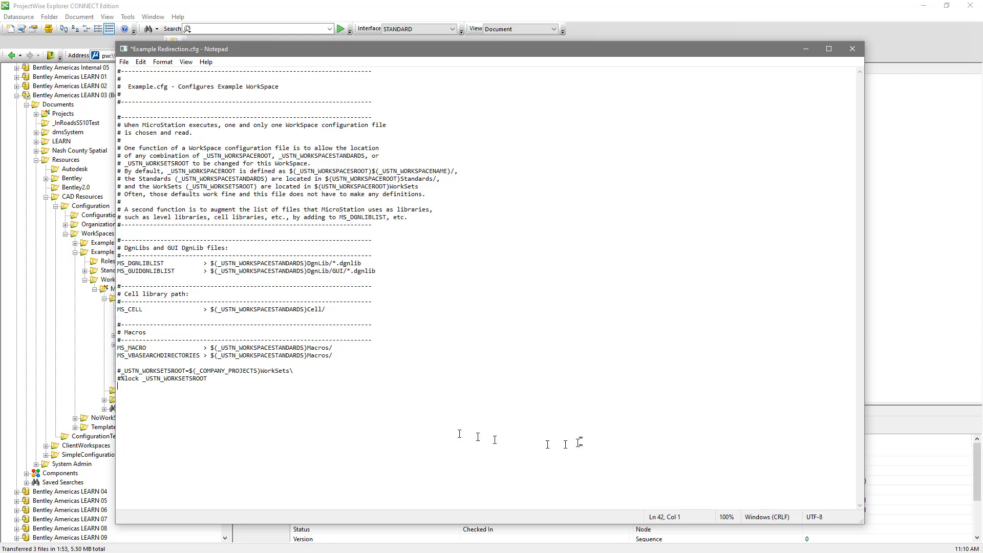
left_click(122, 370)
key("BackSpace")
key("Down")
key("Right")
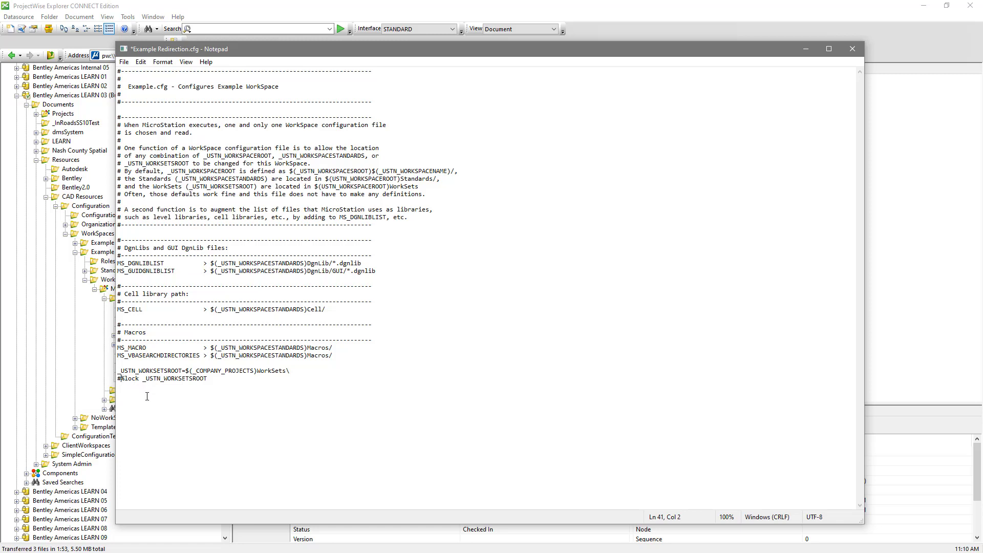
key("BackSpace")
Save the restored Example Redirection.cfg and close Notepad
left_click(132, 63)
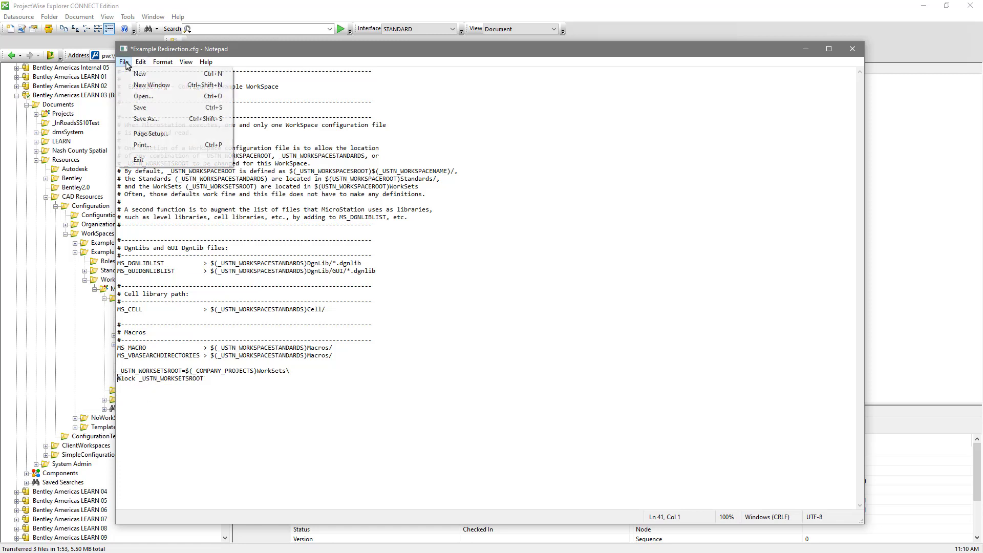
left_click(152, 108)
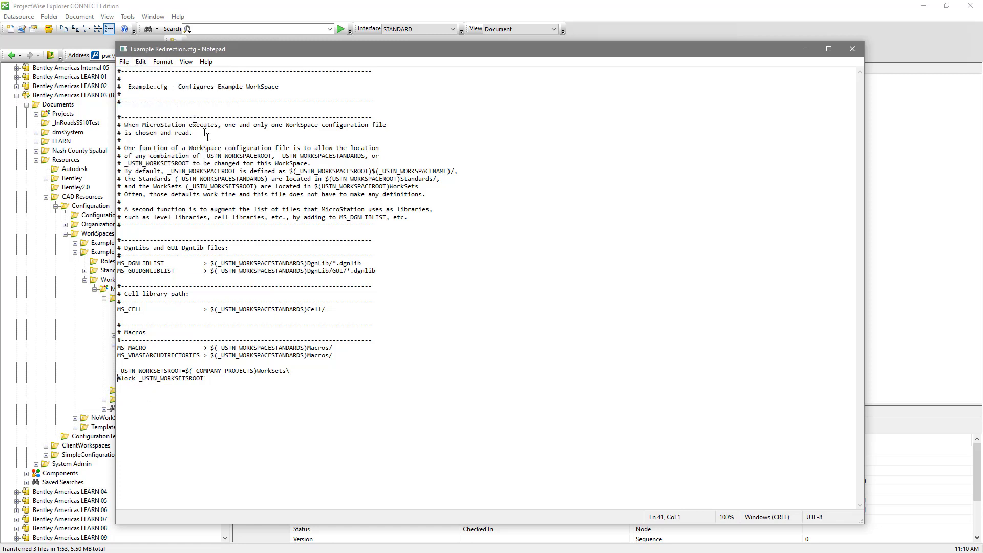
left_click(853, 50)
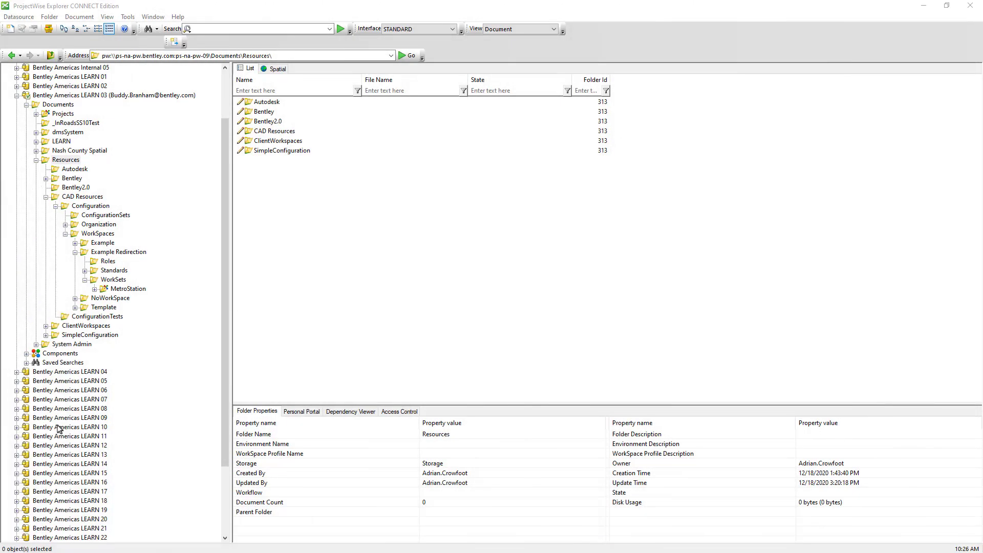
Browse to Resources > CAD Resources > Configuration > WorkSpaces and view Example Redirection.cfg and MetroStation.cfg details
left_click(57, 159)
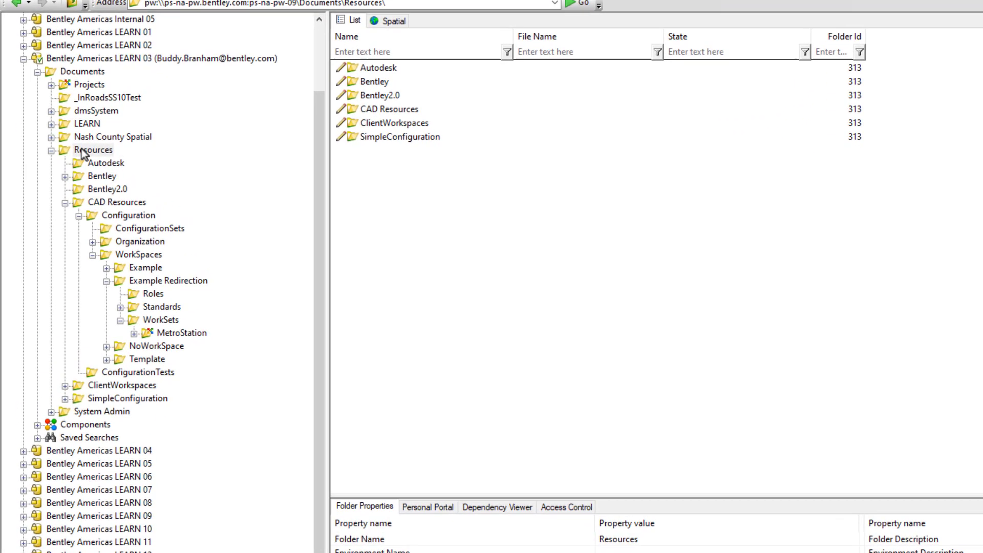
left_click(123, 203)
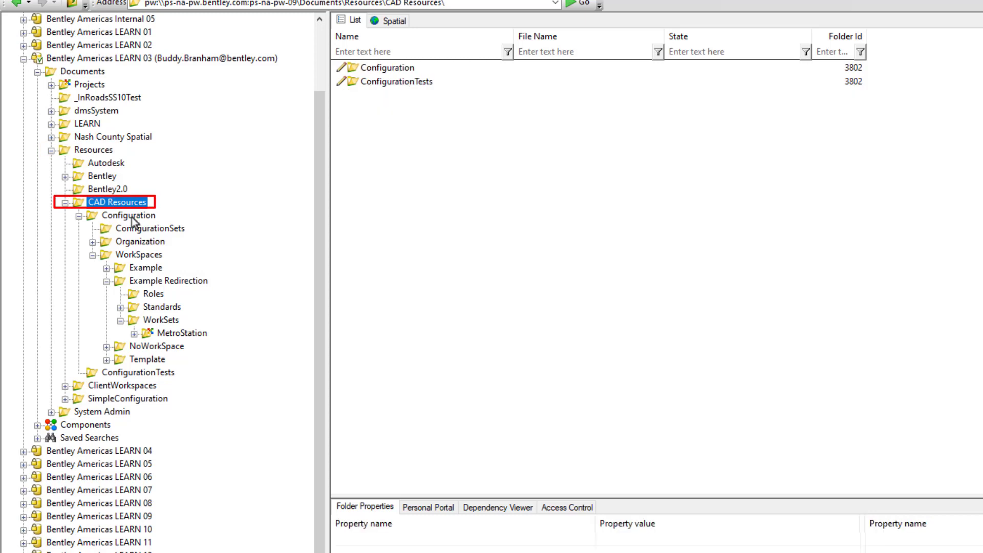
left_click(132, 219)
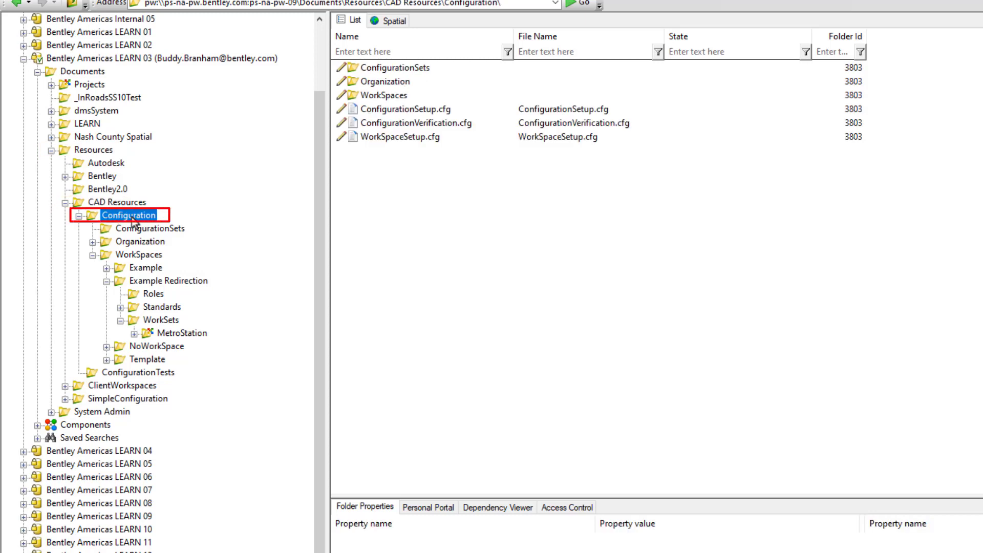
left_click(137, 257)
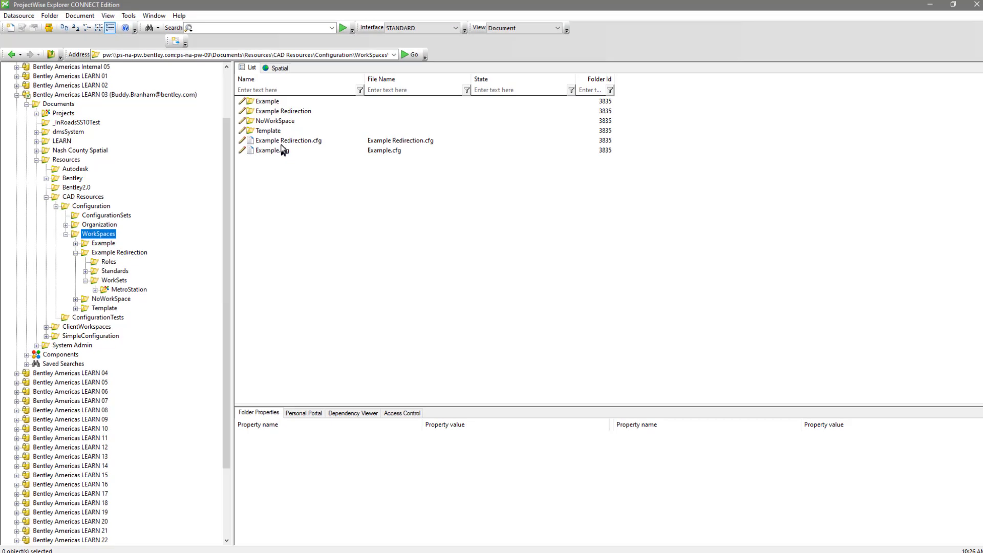
left_click(281, 143)
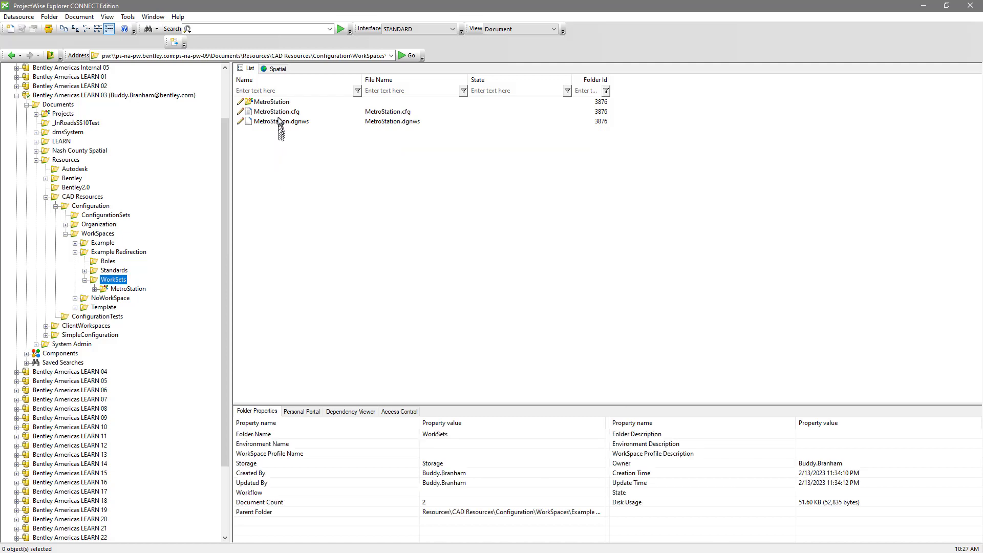
left_click(280, 112)
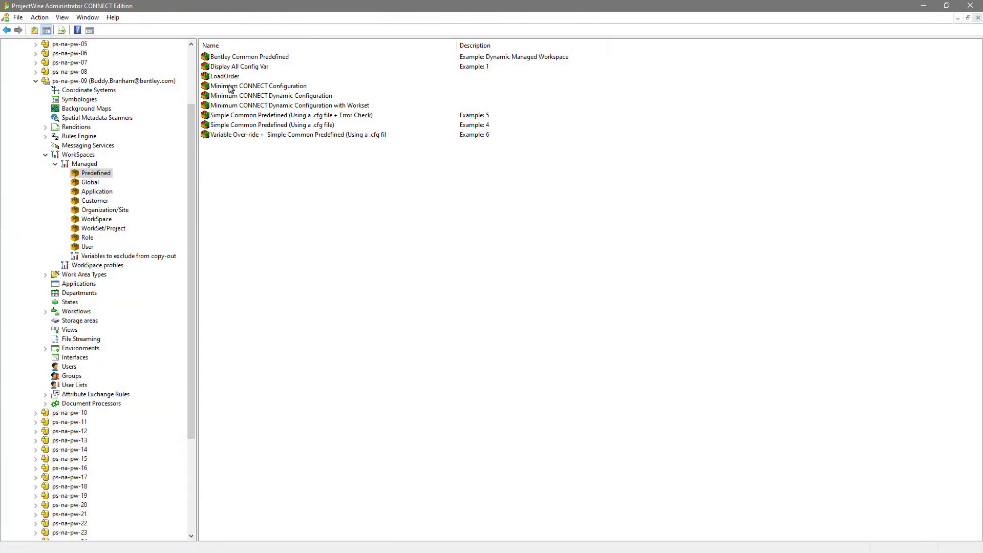
double_click(230, 86)
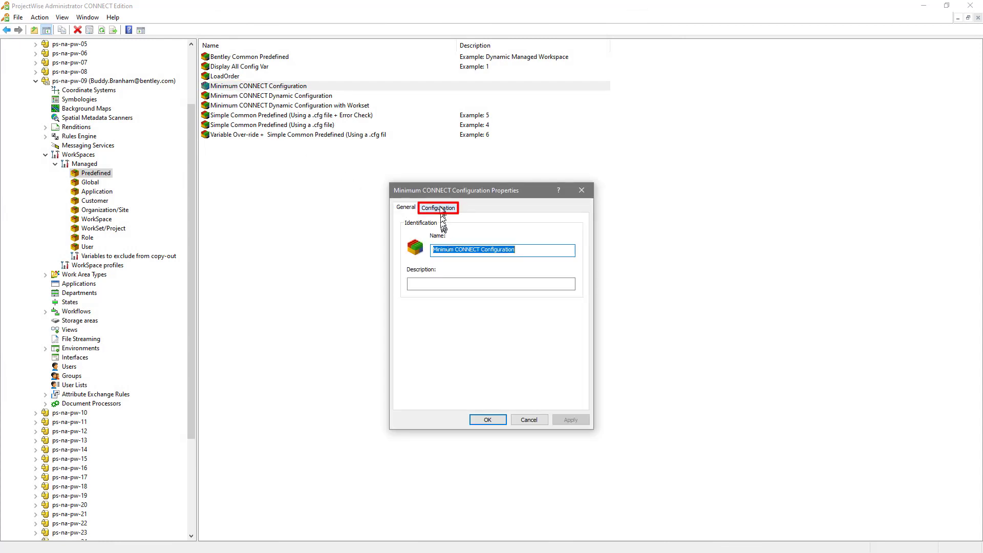
left_click(439, 207)
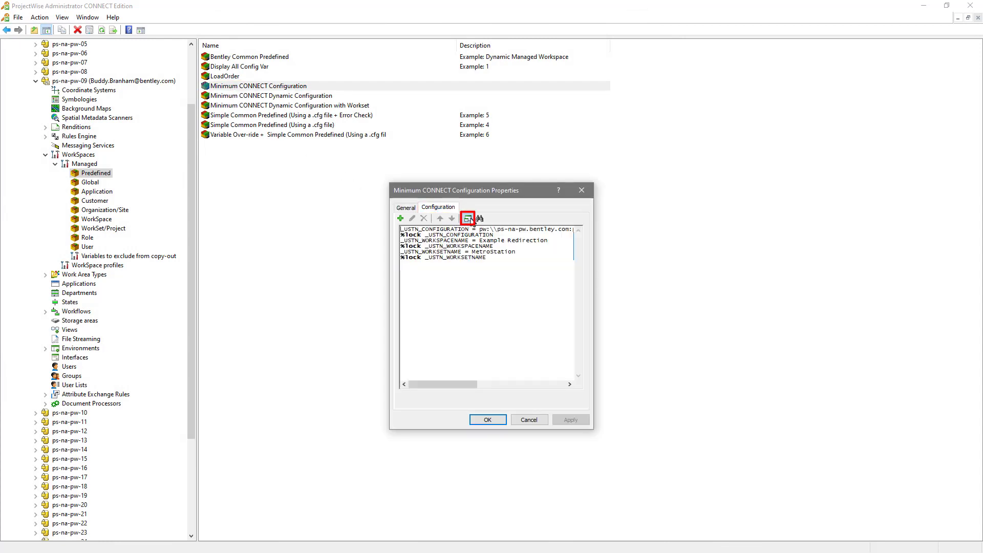
left_click(467, 218)
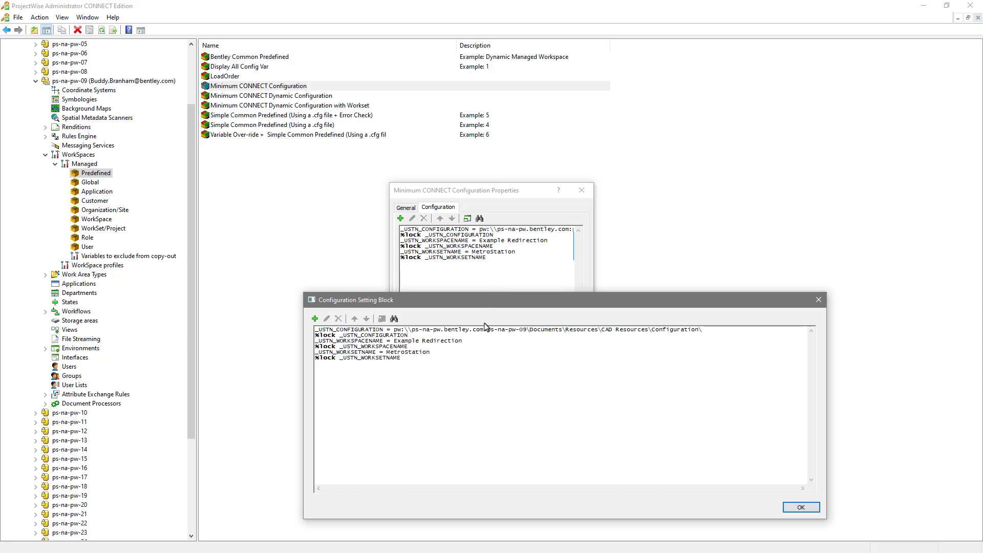
left_click(486, 330)
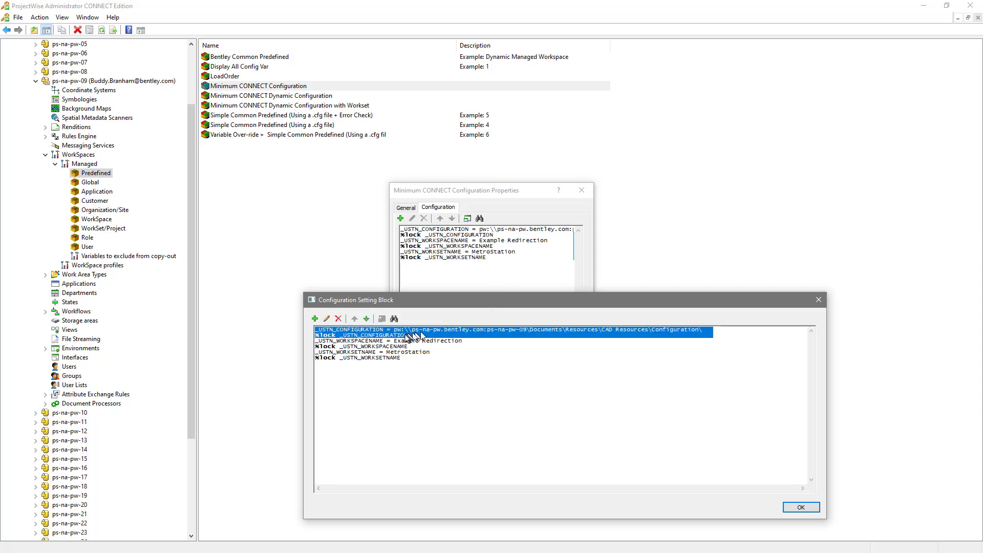
left_click(405, 347)
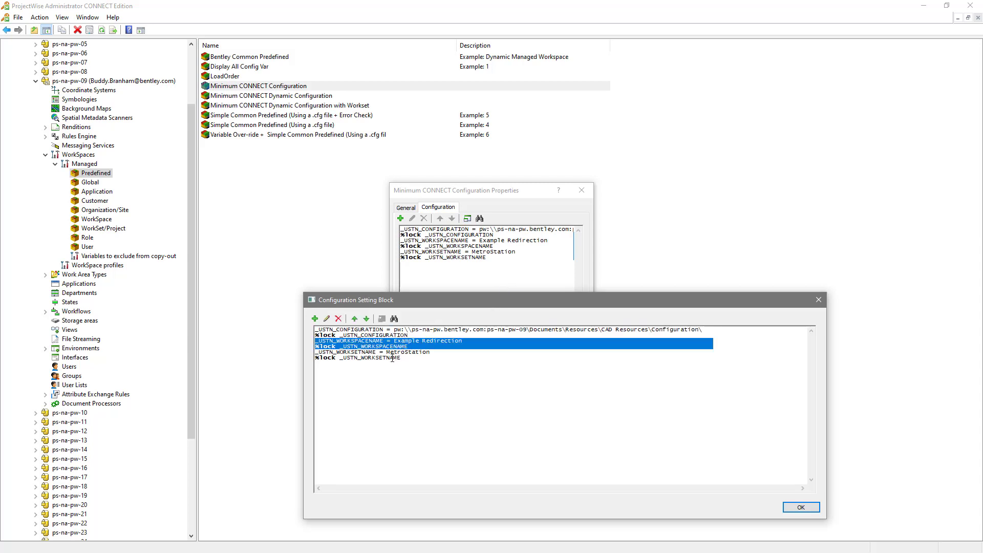
left_click(393, 359)
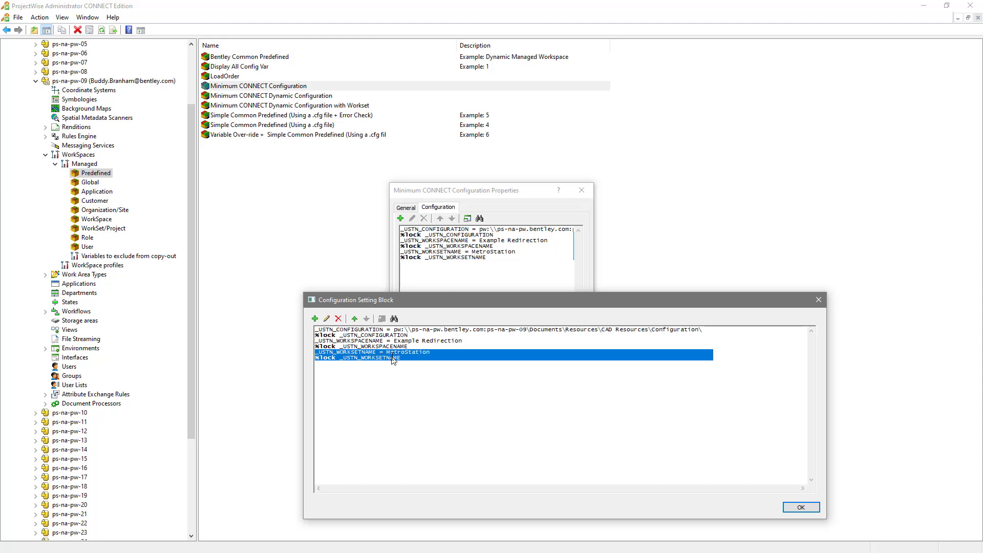
left_click(796, 508)
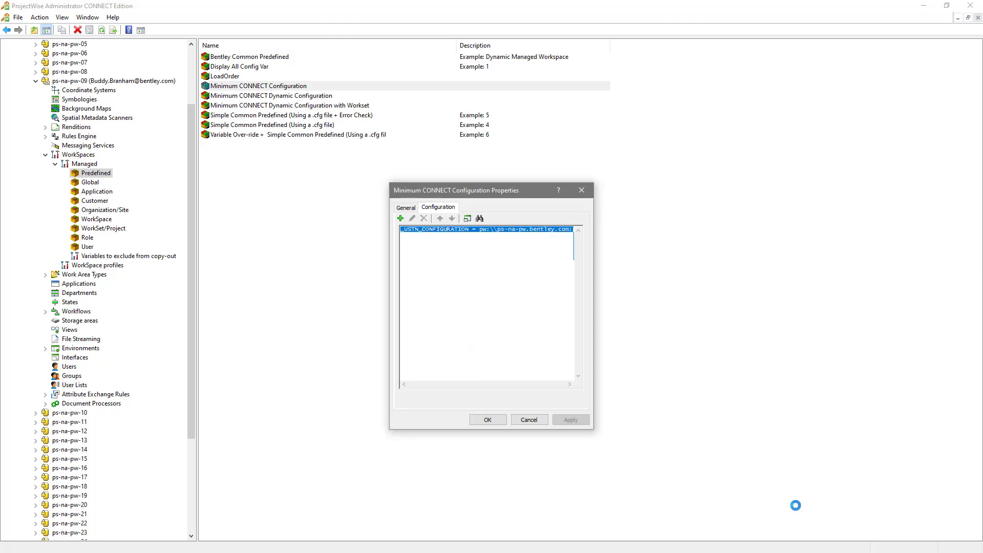
Close the properties without saving, then rename Example Redirection.cfg in WorkSpaces by adding an 'x' prefix
left_click(529, 421)
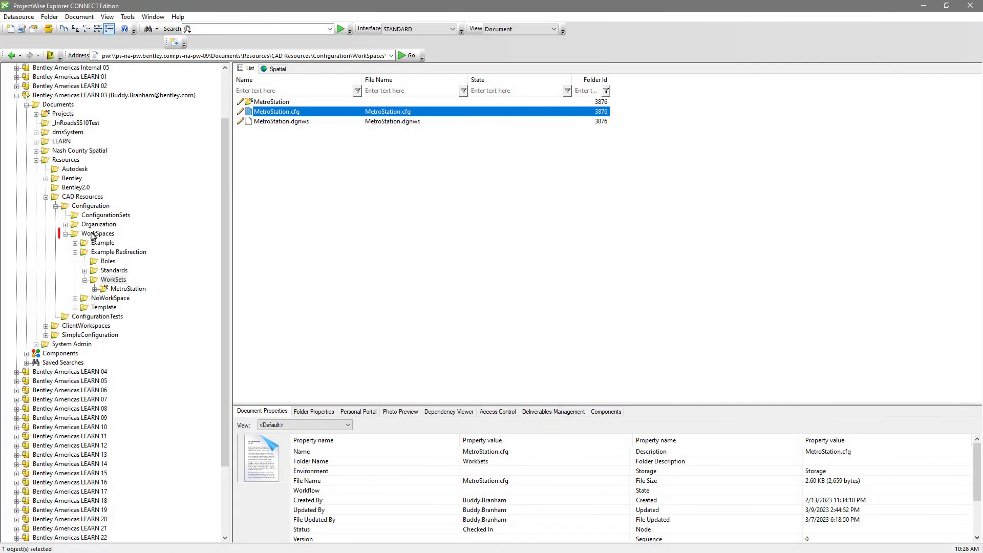
left_click(94, 235)
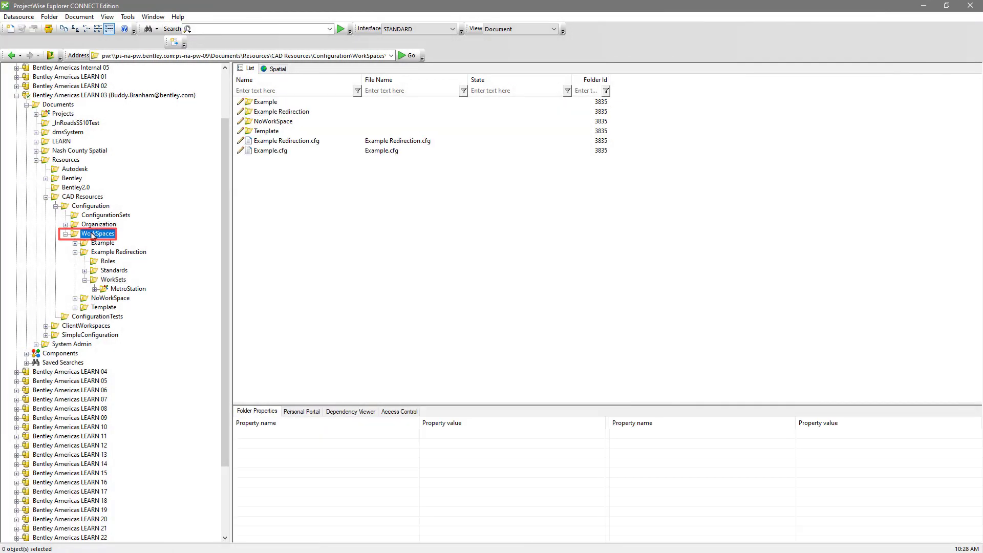
left_click(274, 142)
right_click(275, 143)
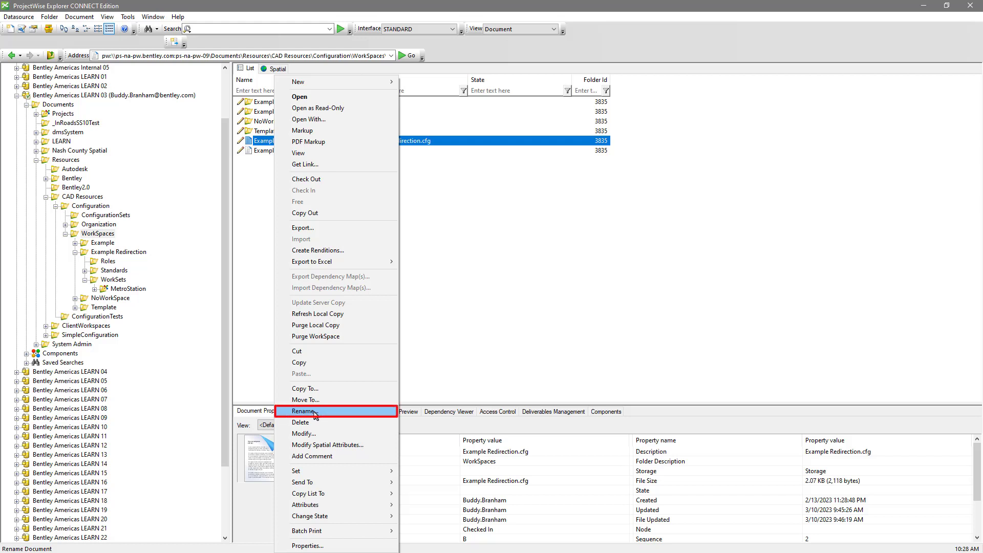
left_click(315, 413)
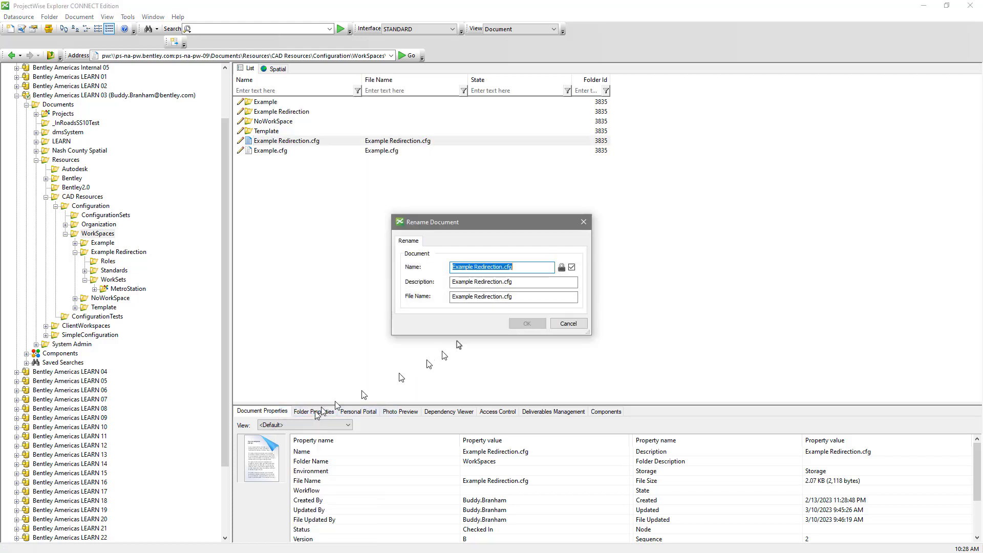
left_click(454, 267)
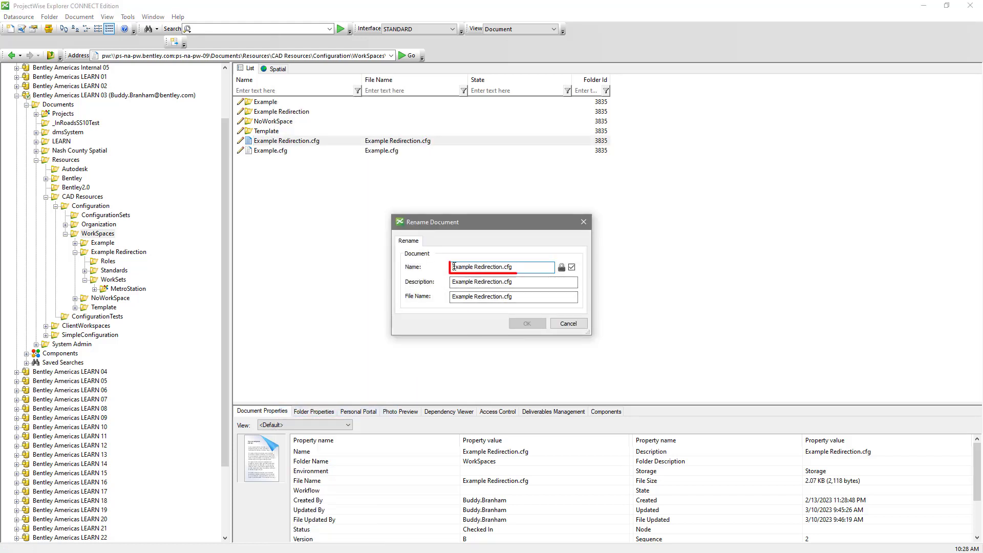
type("x")
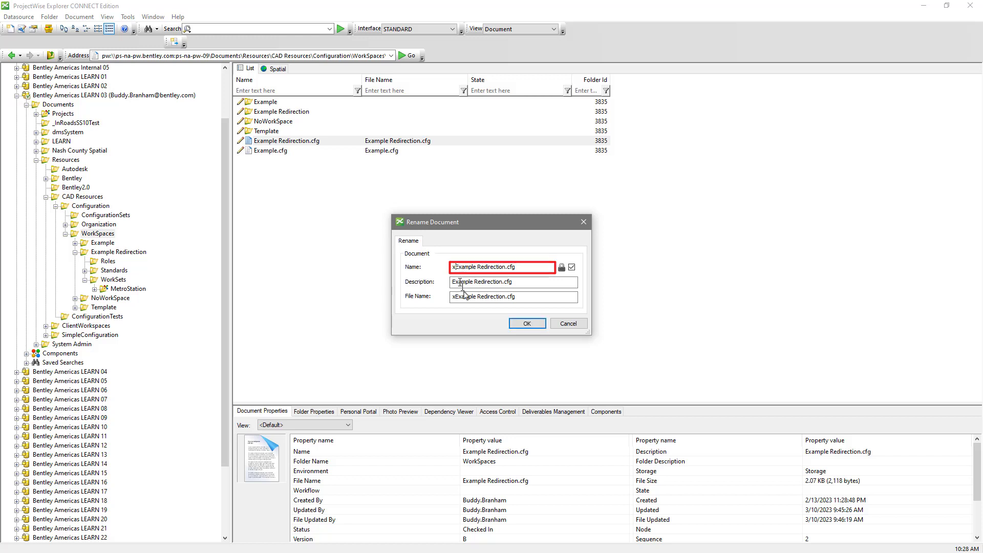
left_click(529, 325)
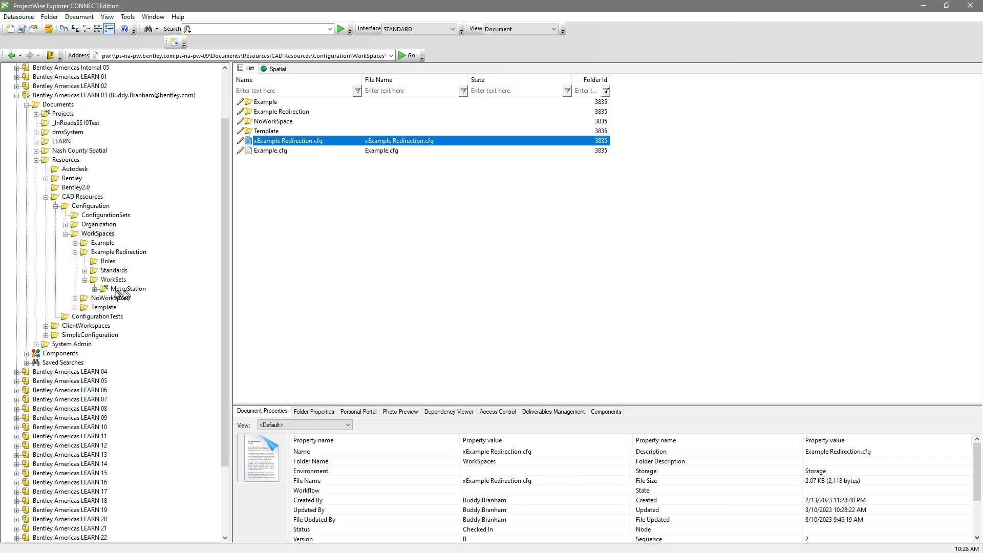
Expand MetroStation > DGN > 3DModel and open Alignment.dgn in MicroStation
left_click(95, 289)
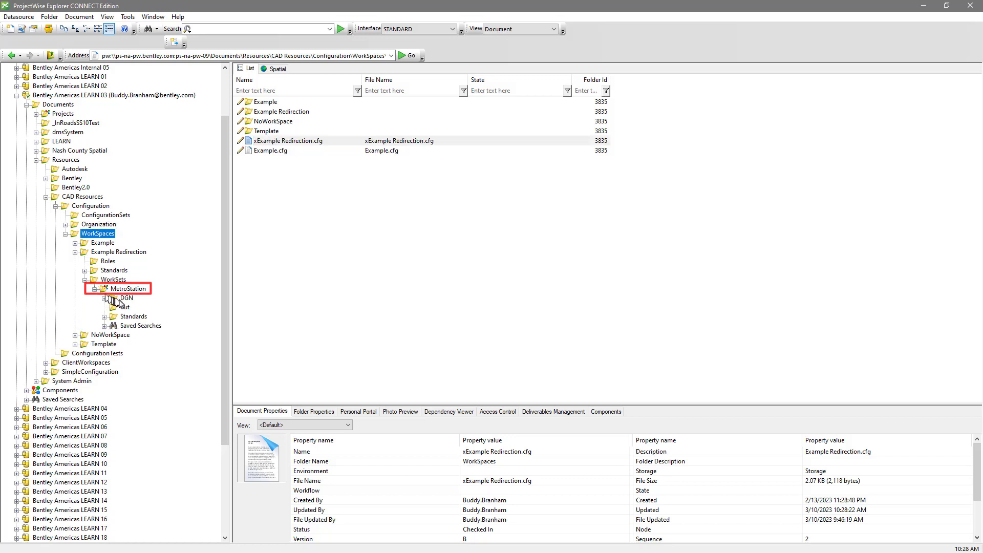
left_click(105, 299)
left_click(141, 307)
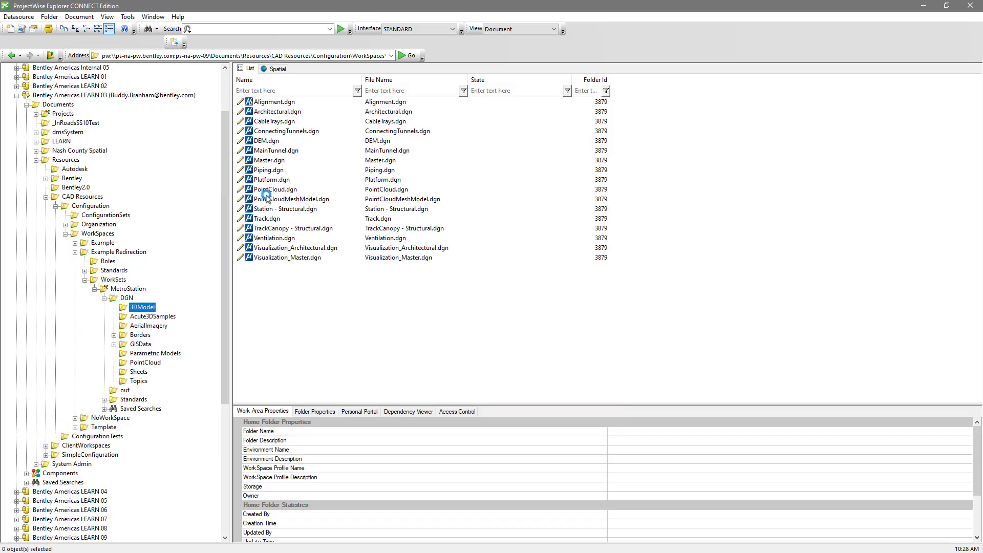
right_click(268, 102)
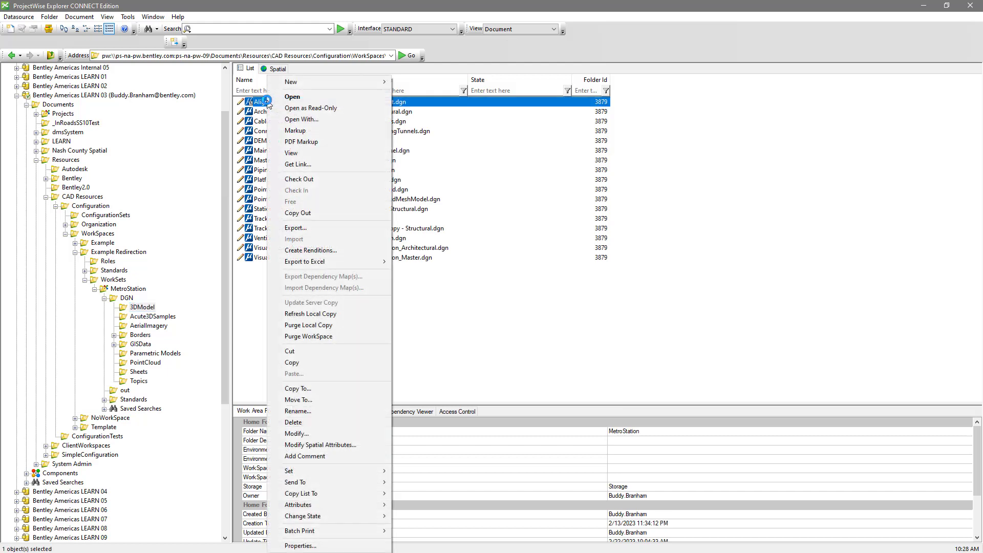
left_click(292, 98)
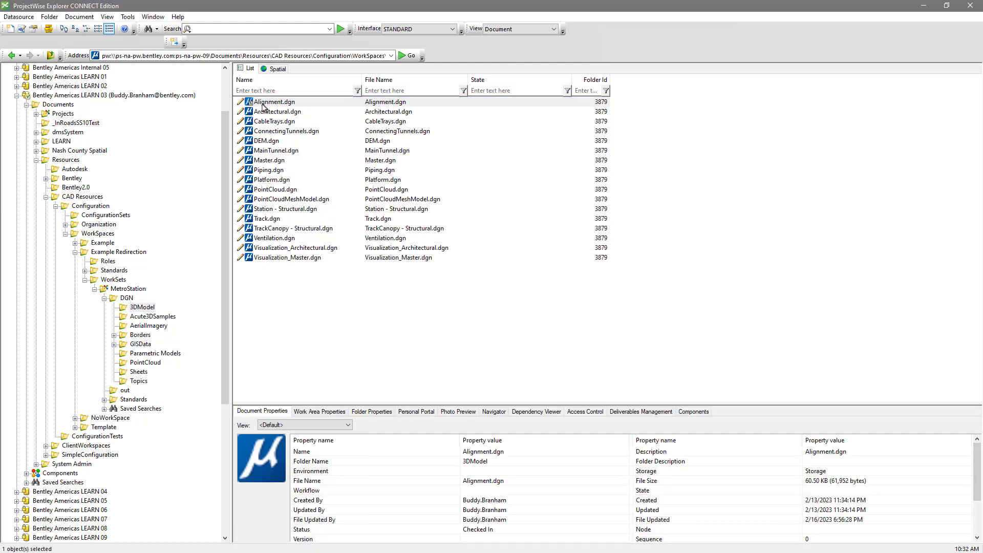
double_click(263, 104)
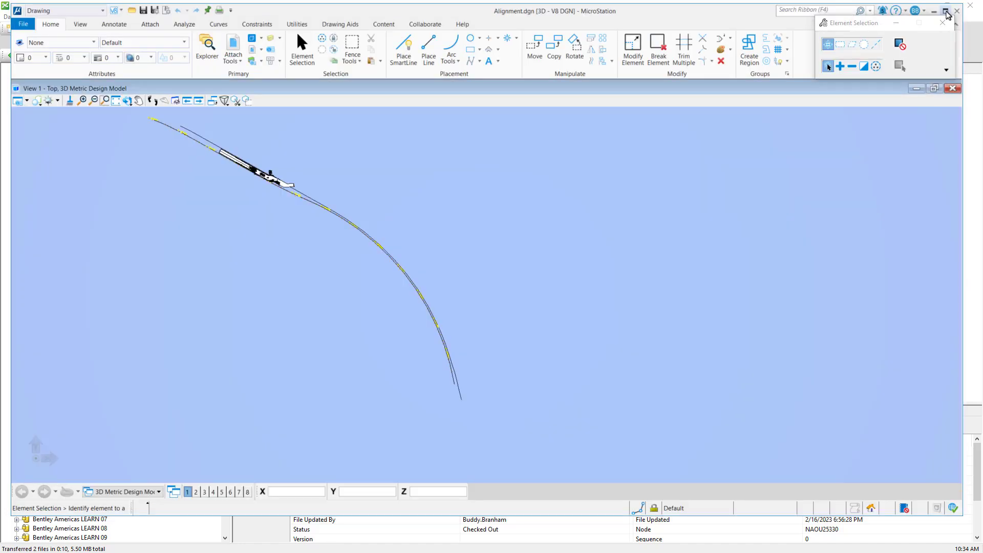
Maximise MicroStation and open File > Settings > Configuration > Configuration Variables
left_click(946, 14)
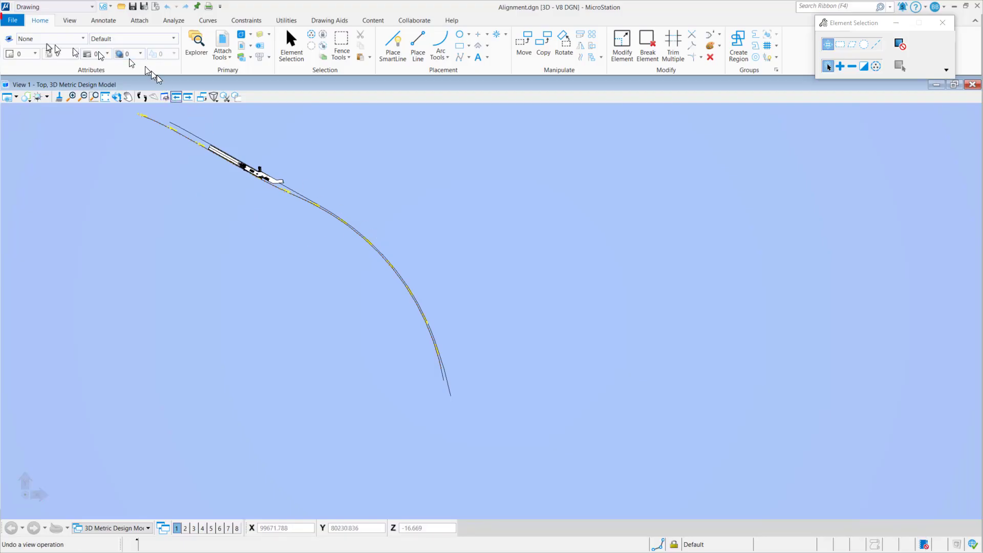
left_click(17, 22)
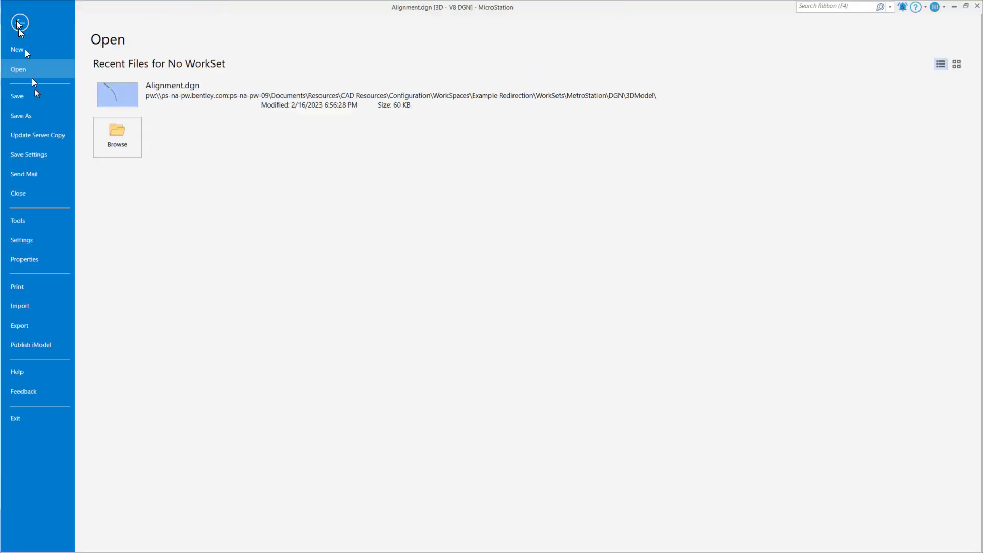
left_click(36, 245)
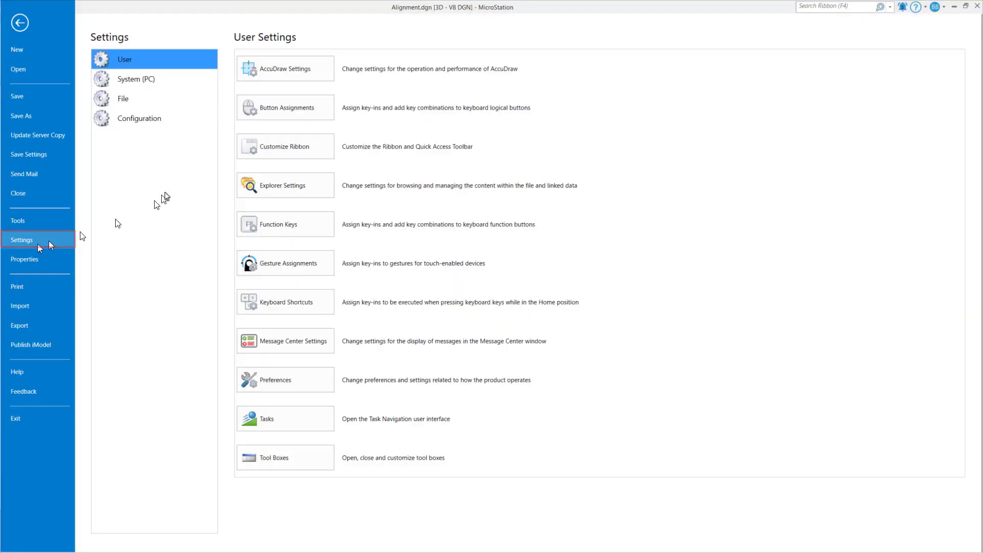
left_click(156, 116)
left_click(296, 76)
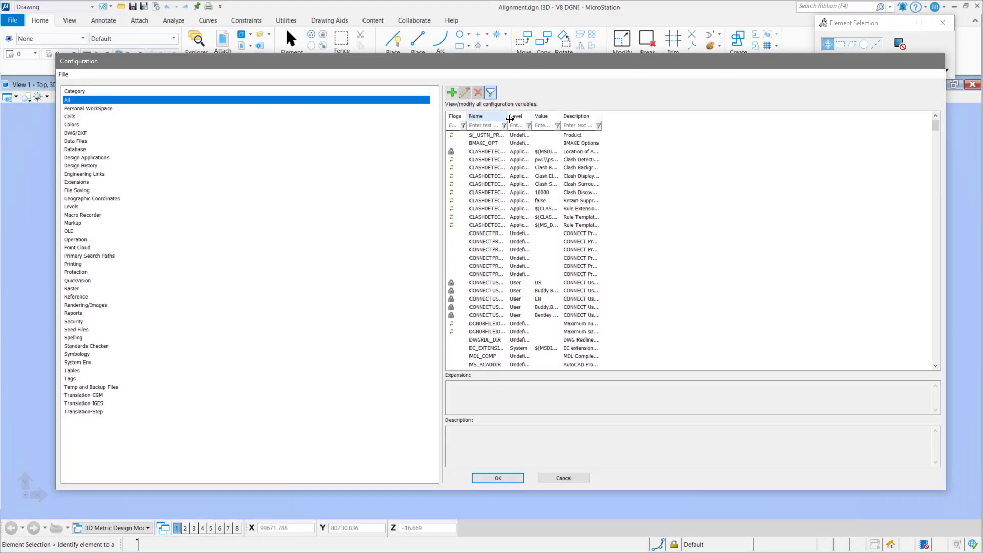
Widen the Name column and filter the configuration variables by 'workspace'
left_click_drag(509, 119, 648, 120)
left_click(562, 127)
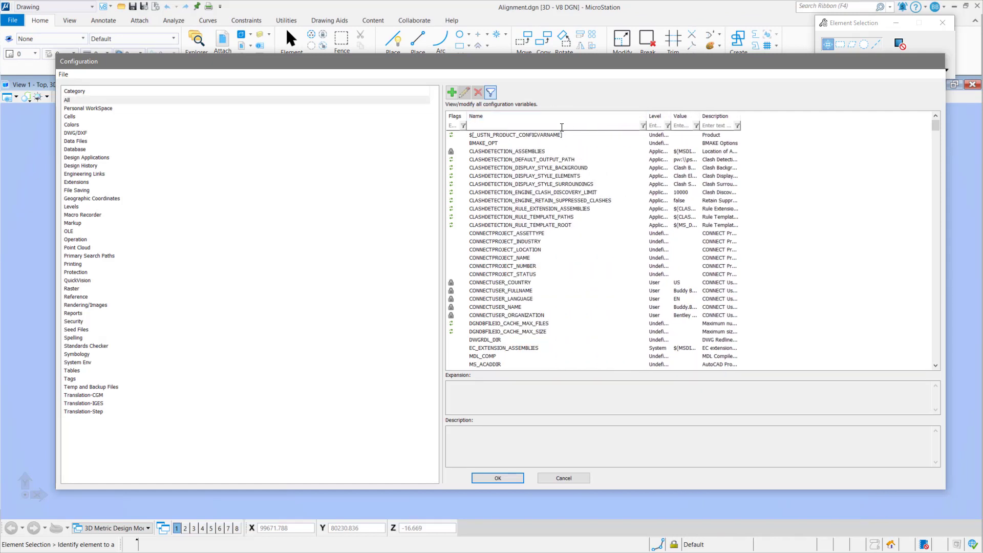
type("workspace")
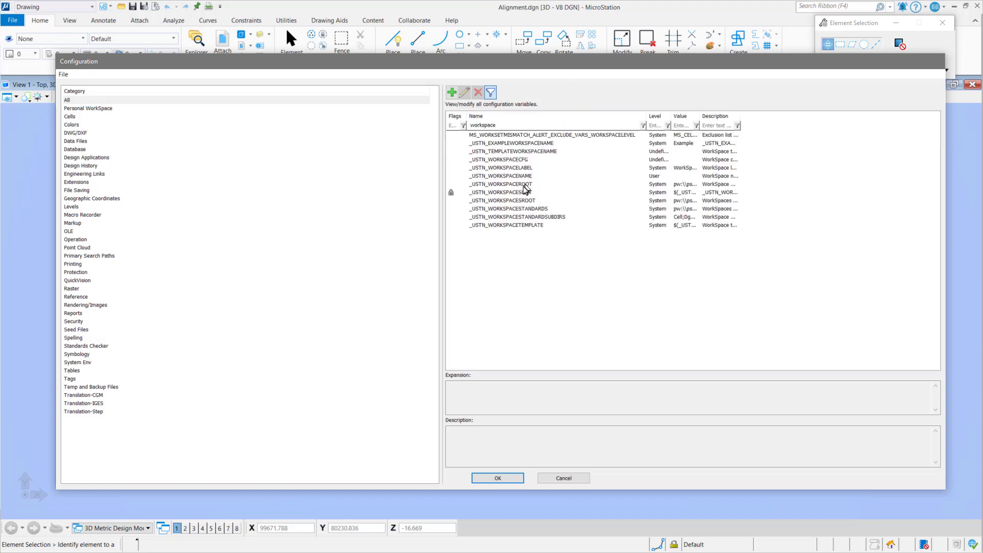
Inspect _USTN_WORKSPACESROOT, _USTN_WORKSPACENAME, _USTN_WORKSPACECFG and _USTN_WORKSPACEROOT, then close the dialog to the File page
left_click(521, 202)
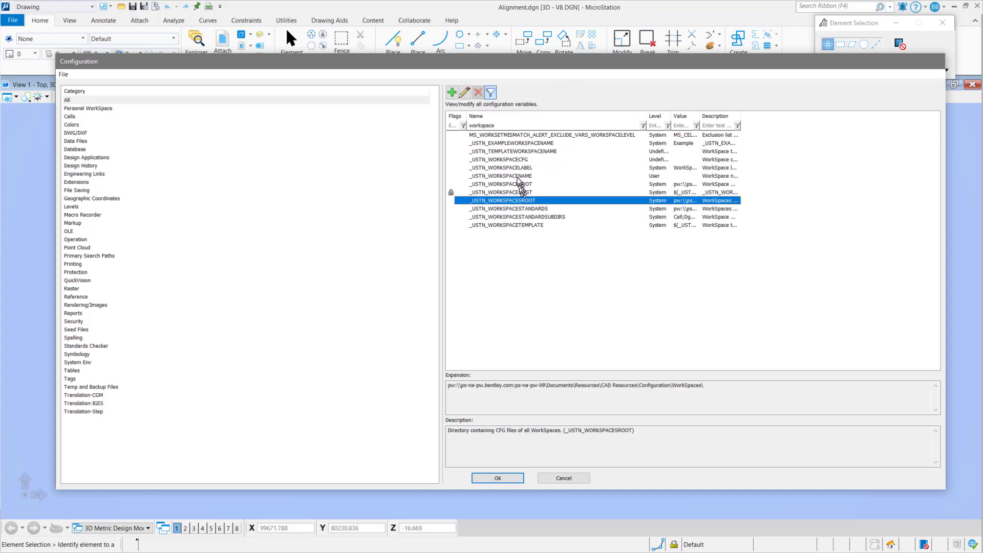
left_click(517, 176)
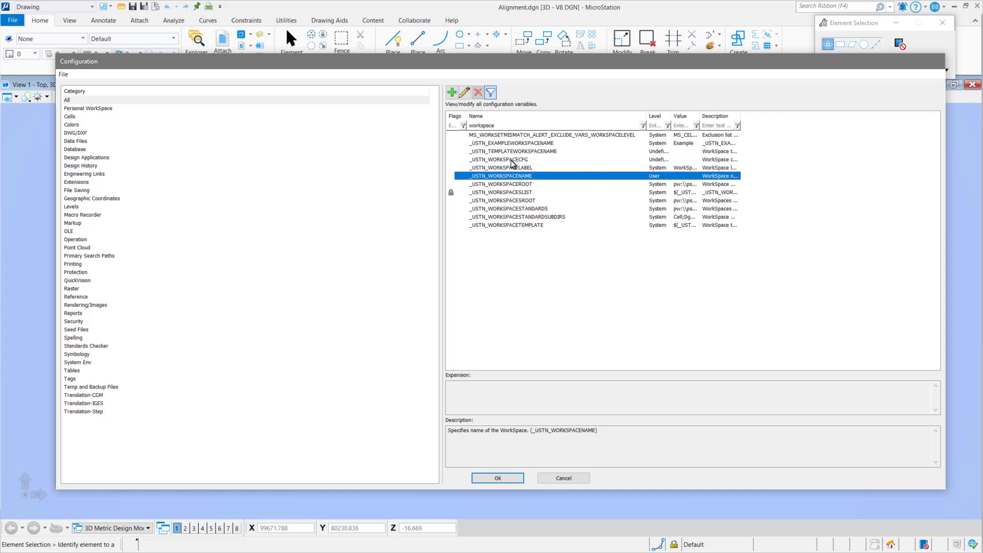
left_click(511, 160)
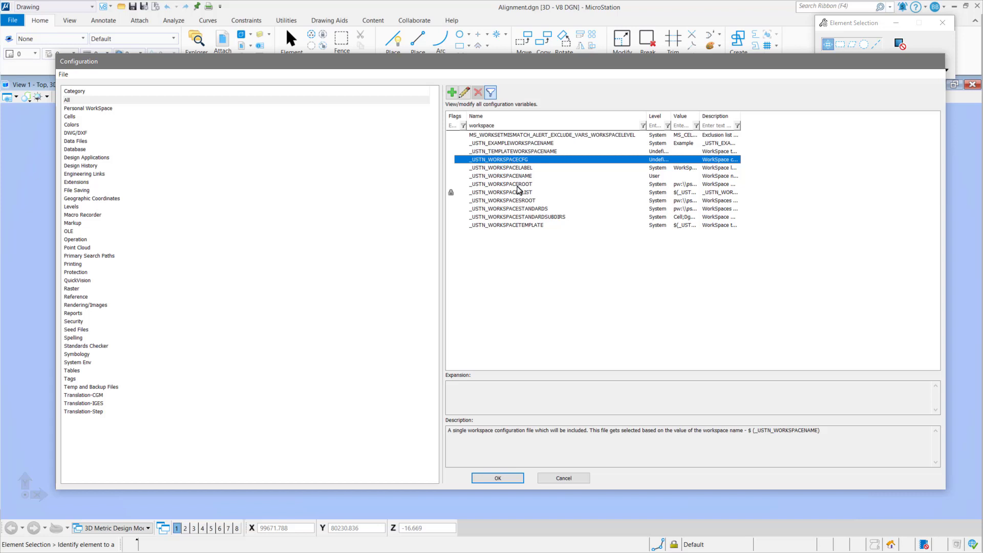
left_click(518, 185)
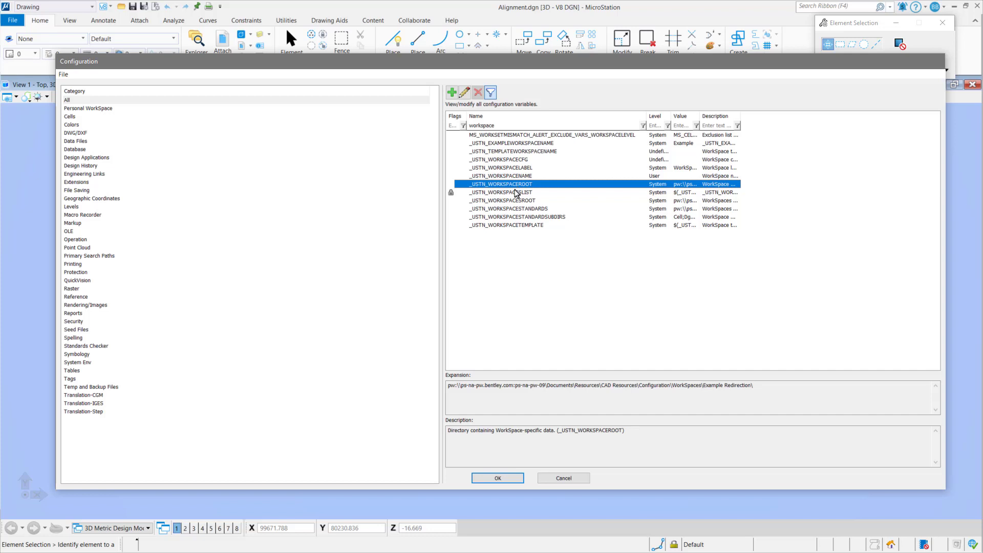
left_click(497, 477)
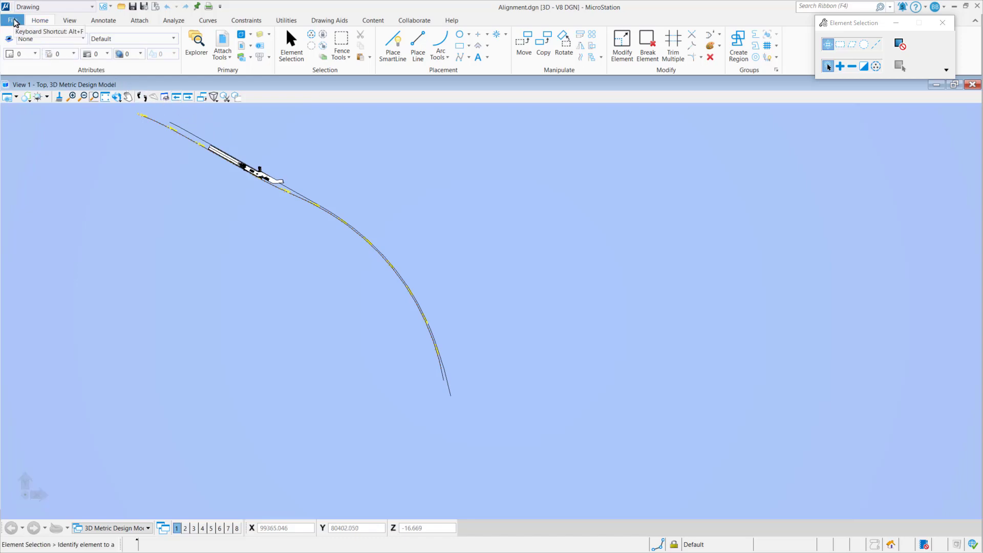
left_click(14, 22)
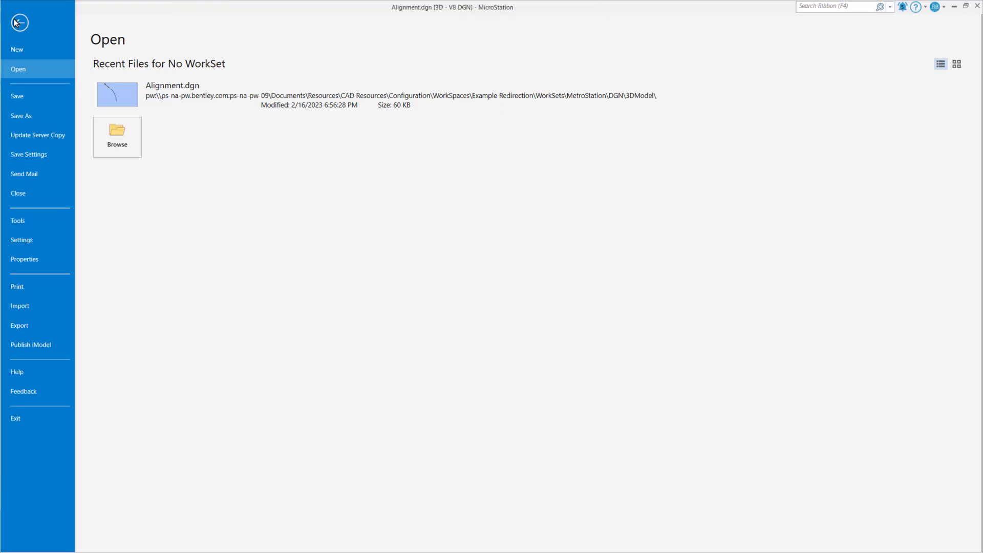
Exit MicroStation without checking the file in, and show the WorkSpaces folder contents
left_click(29, 420)
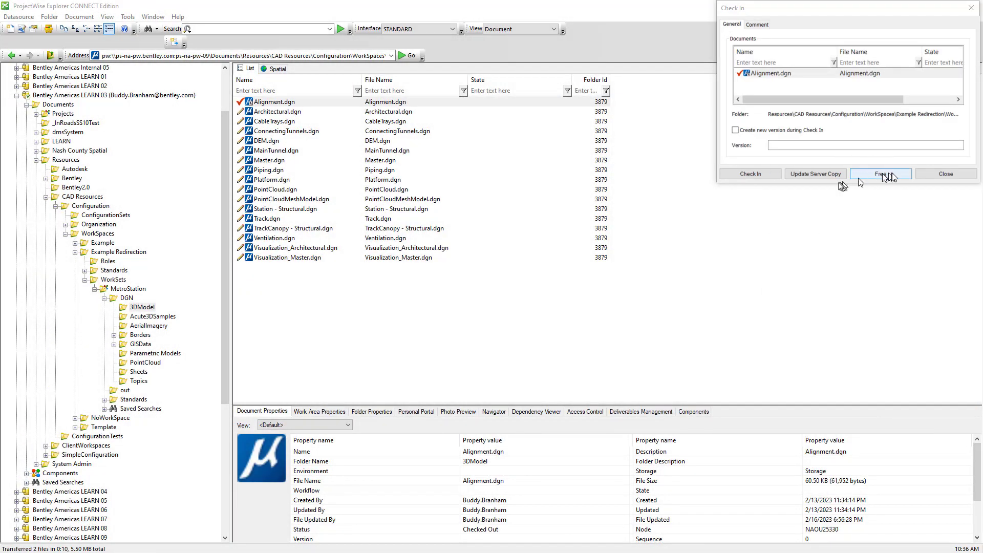
left_click(948, 177)
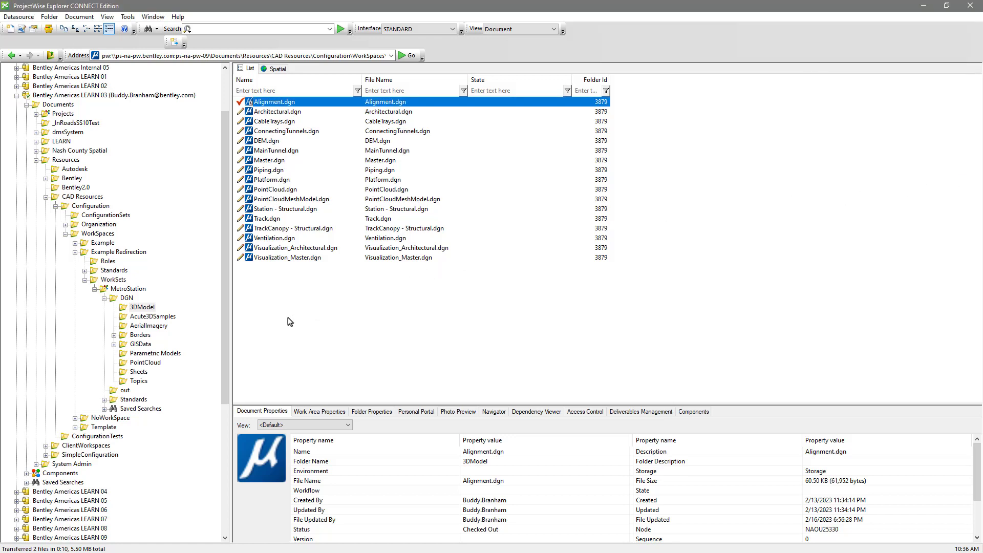
left_click(103, 234)
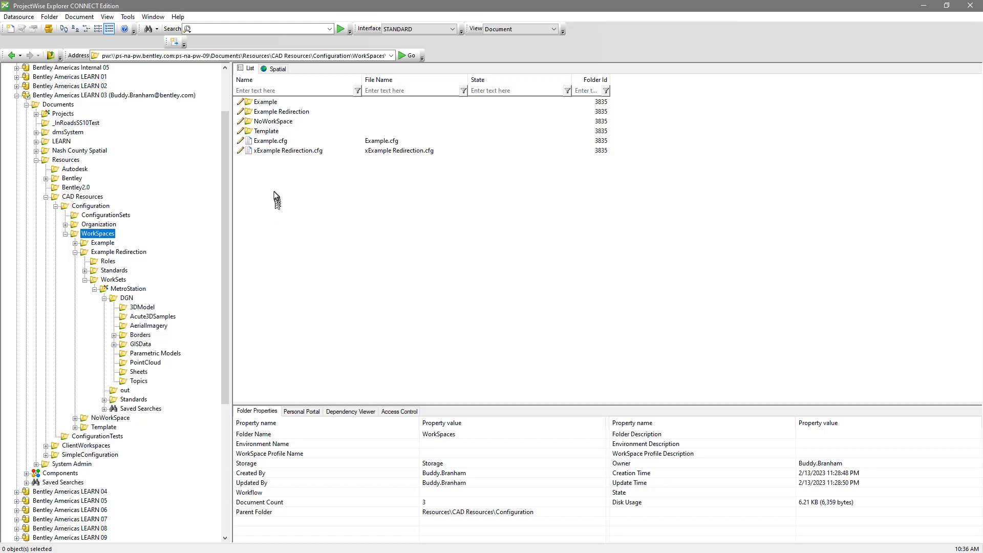
Rename xExample Redirection.cfg back to Example Redirection.cfg by removing the leading x
left_click(279, 152)
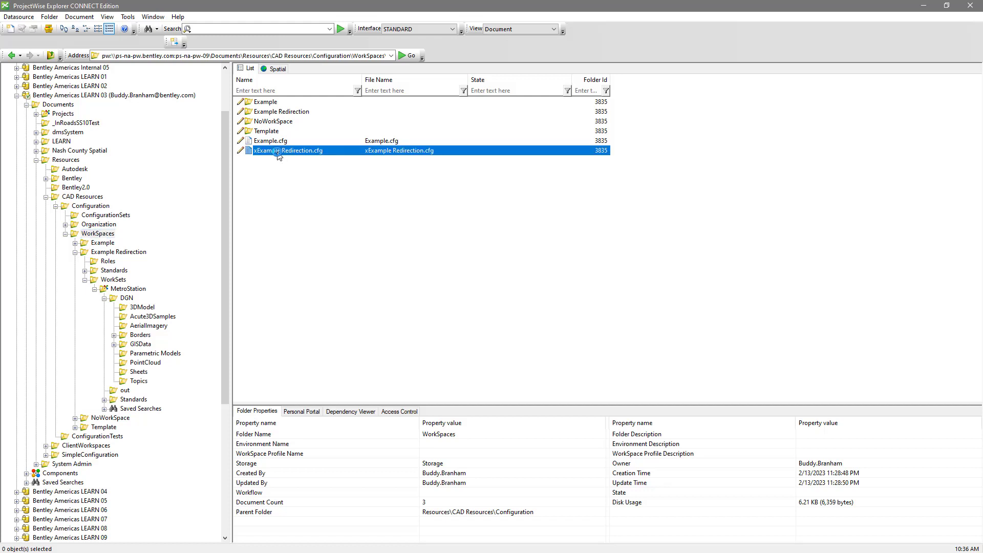
right_click(279, 155)
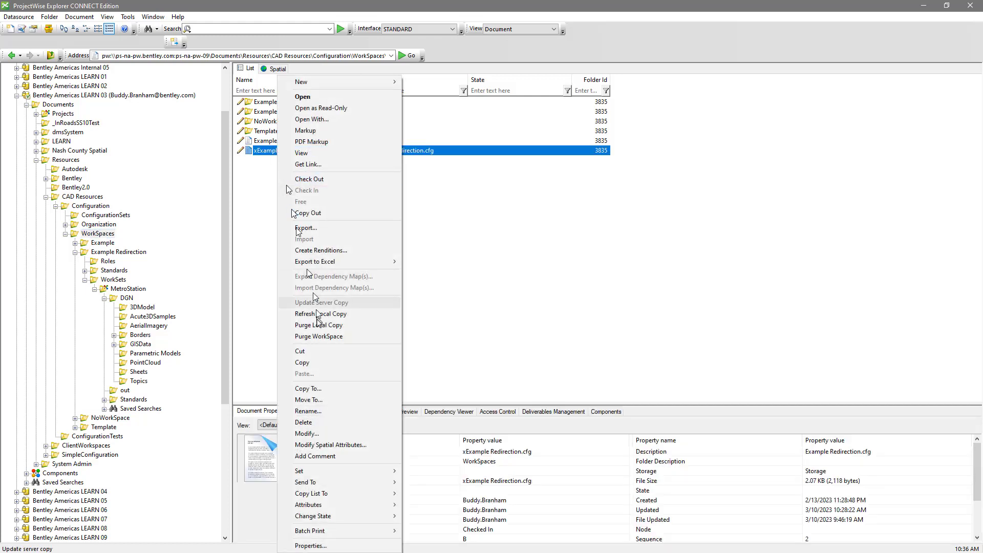
left_click(307, 410)
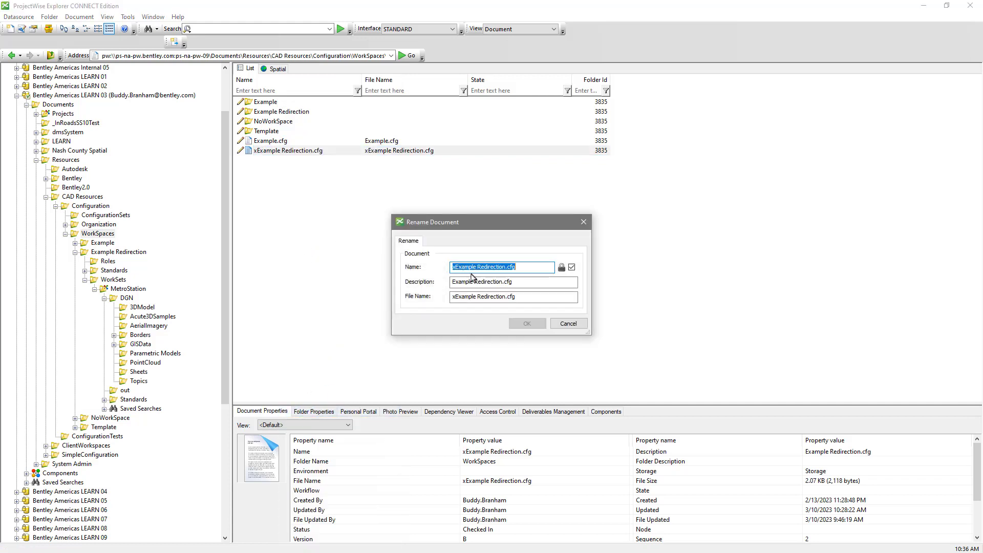
left_click(453, 266)
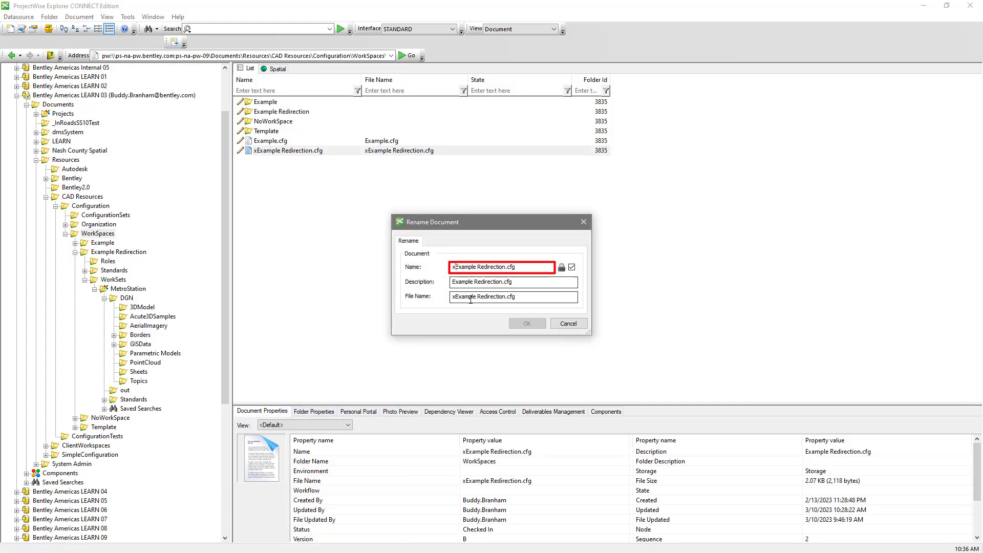
key("BackSpace")
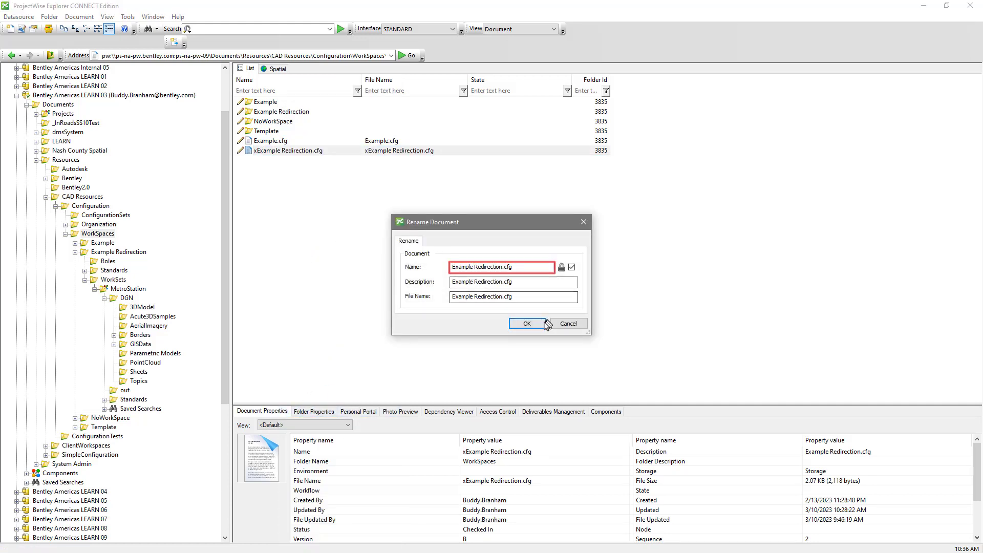
left_click(537, 325)
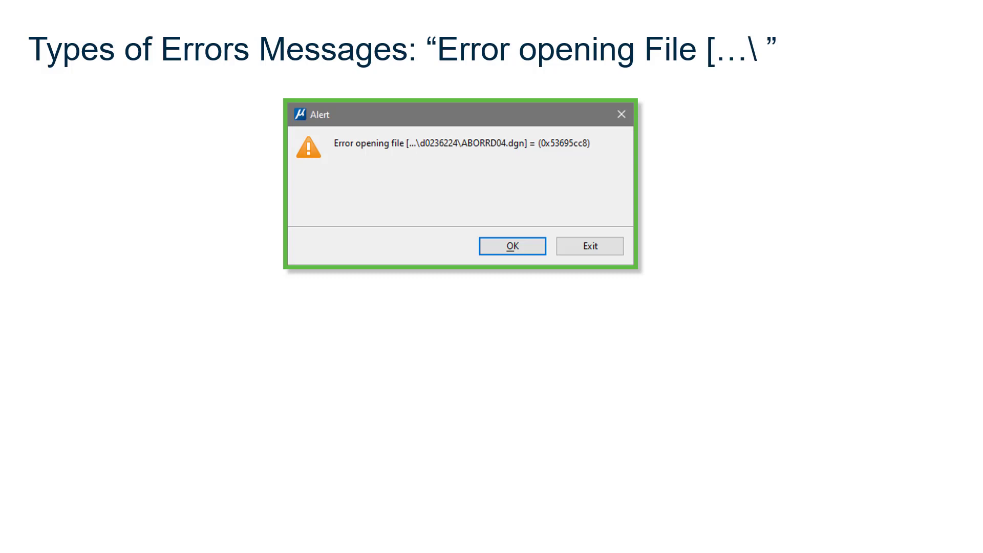
Reveal the cause bullet about finding Workspace\Workset .cfg files or the .dgnws file
key("Right")
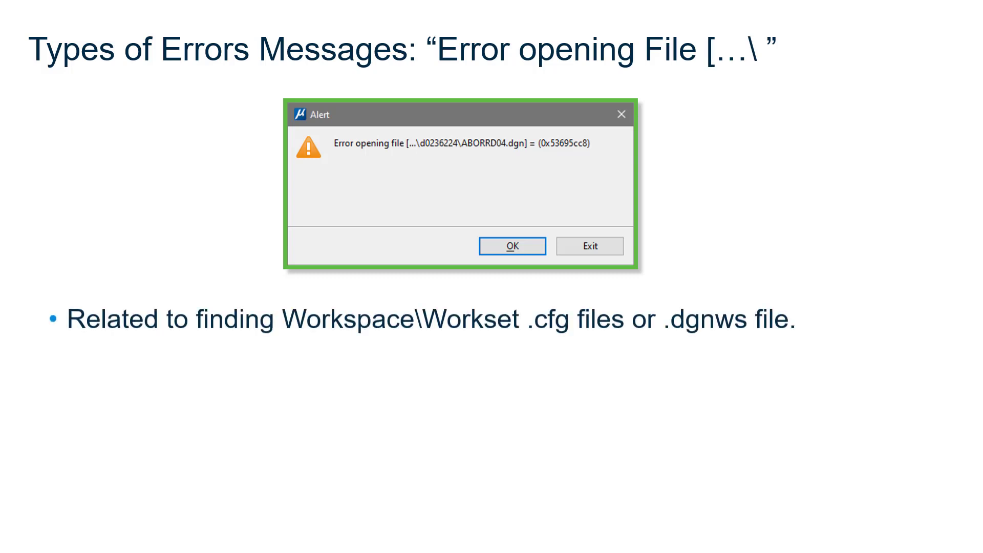